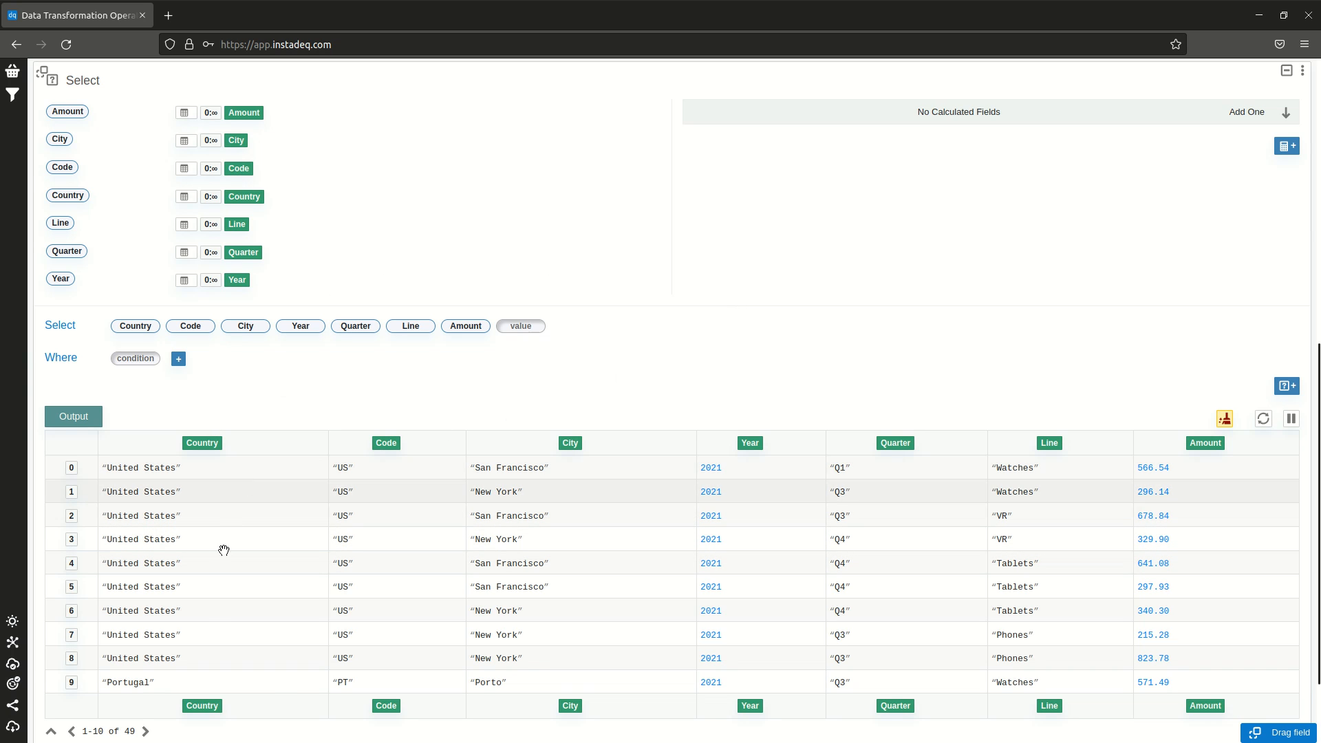
- Add a Where condition Country = "United States" to the Select query using a cell from the source output table
{"action": "scroll", "coordinate": [668, 295], "scroll_direction": "up", "scroll_amount": 2}
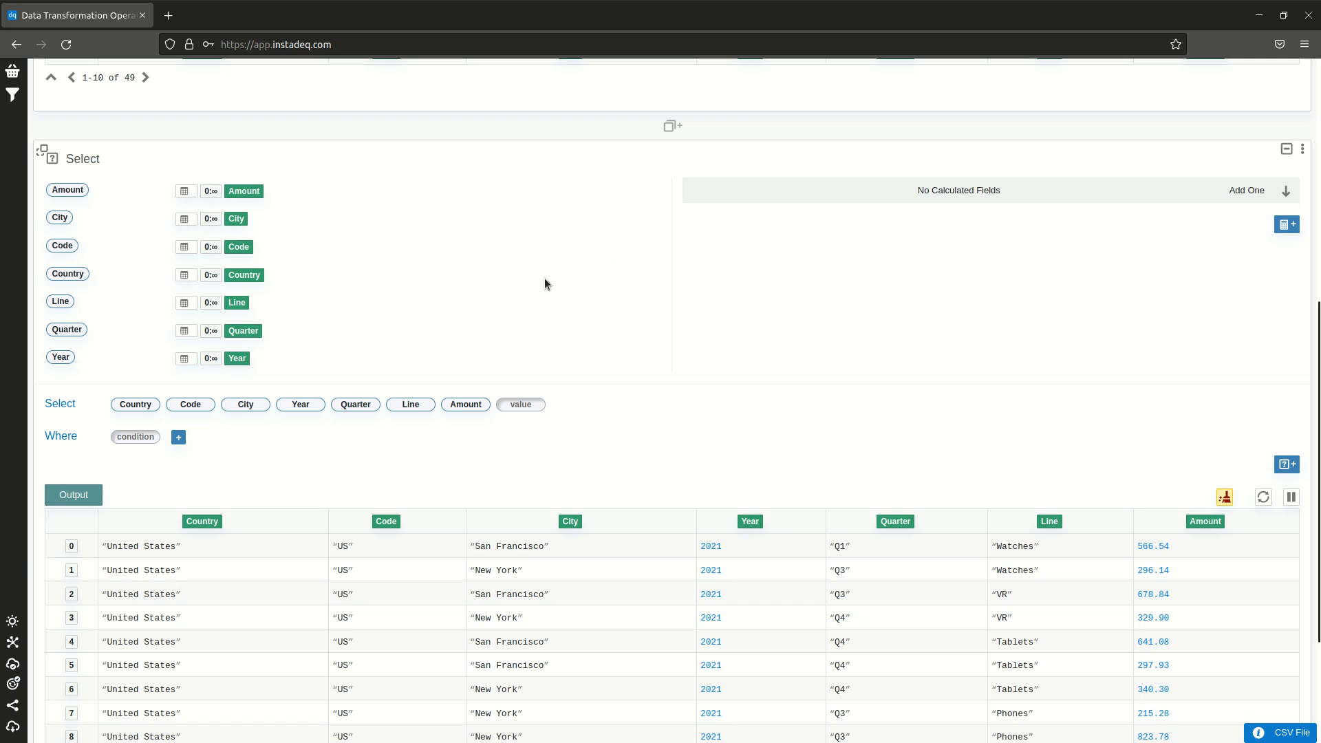
{"action": "scroll", "coordinate": [544, 278], "scroll_direction": "up", "scroll_amount": 4}
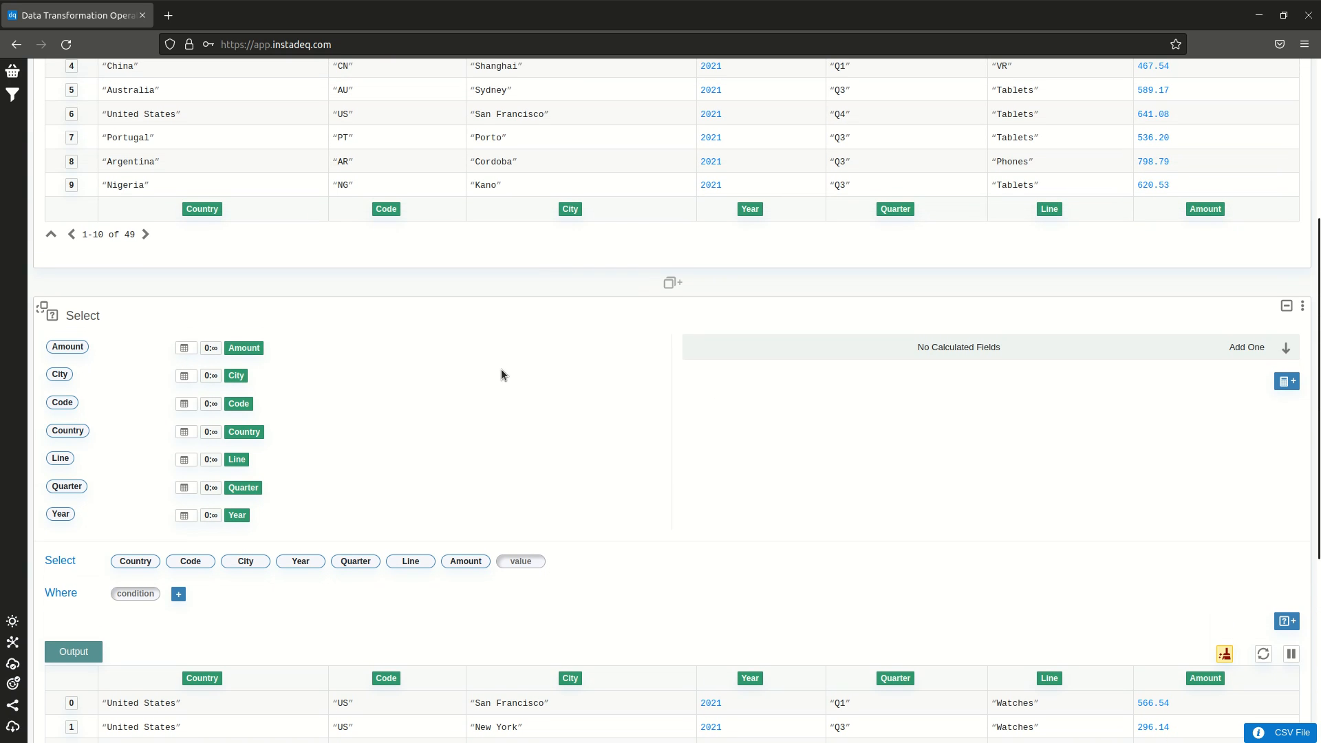
{"action": "scroll", "coordinate": [501, 375], "scroll_direction": "up", "scroll_amount": 2}
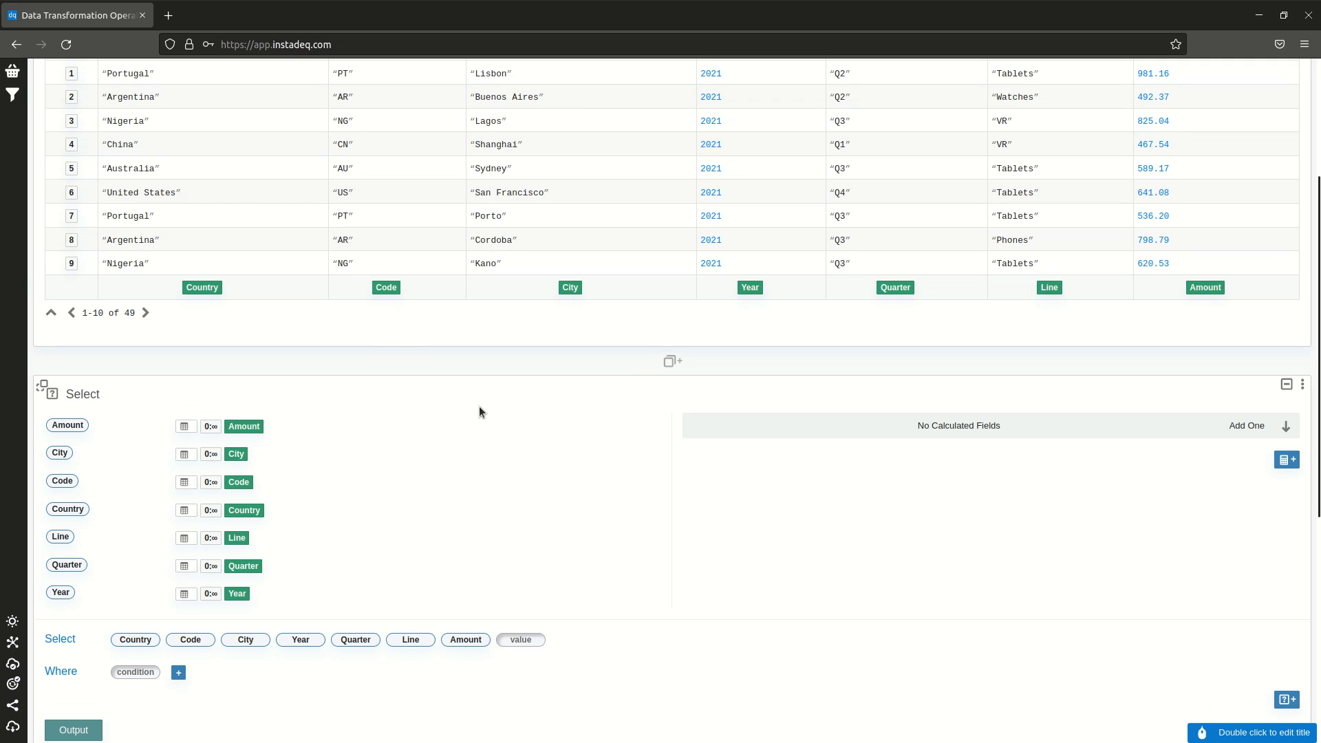
{"action": "scroll", "coordinate": [391, 346], "scroll_direction": "up", "scroll_amount": 2}
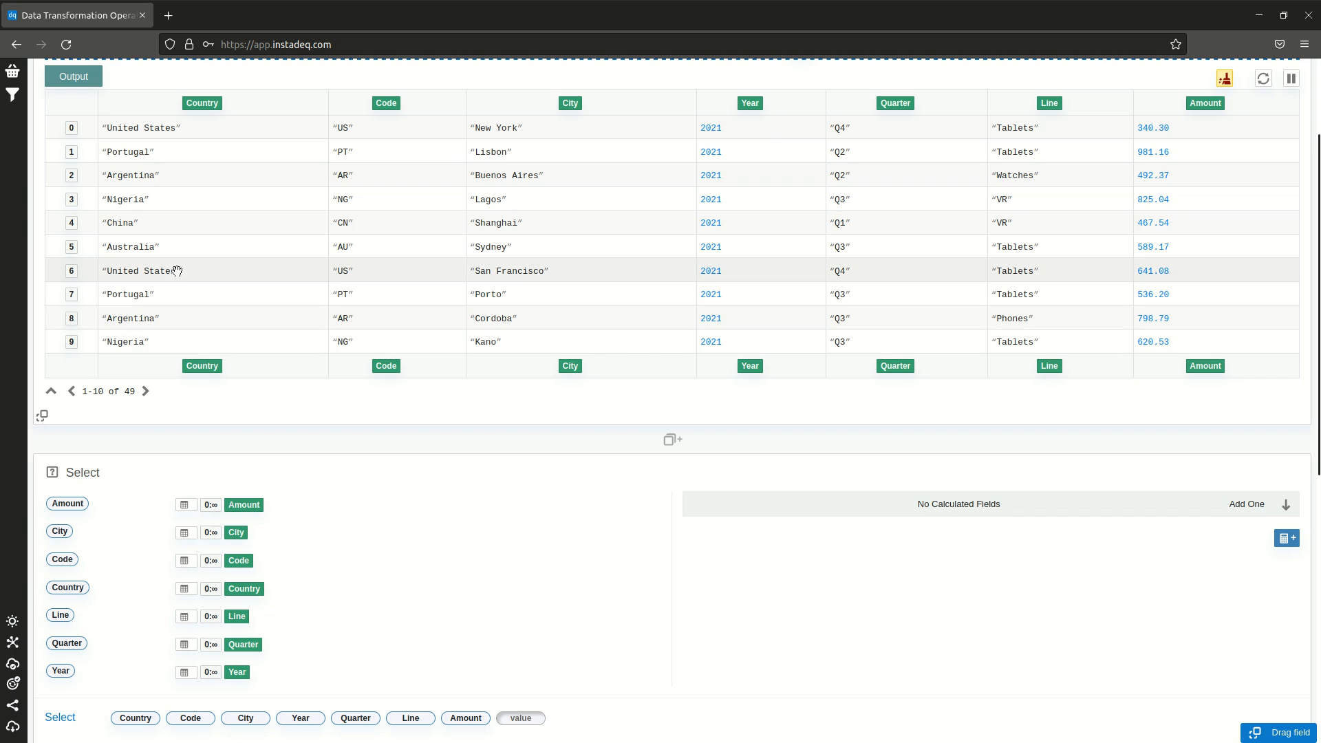
{"action": "scroll", "coordinate": [502, 517], "scroll_direction": "down", "scroll_amount": 4}
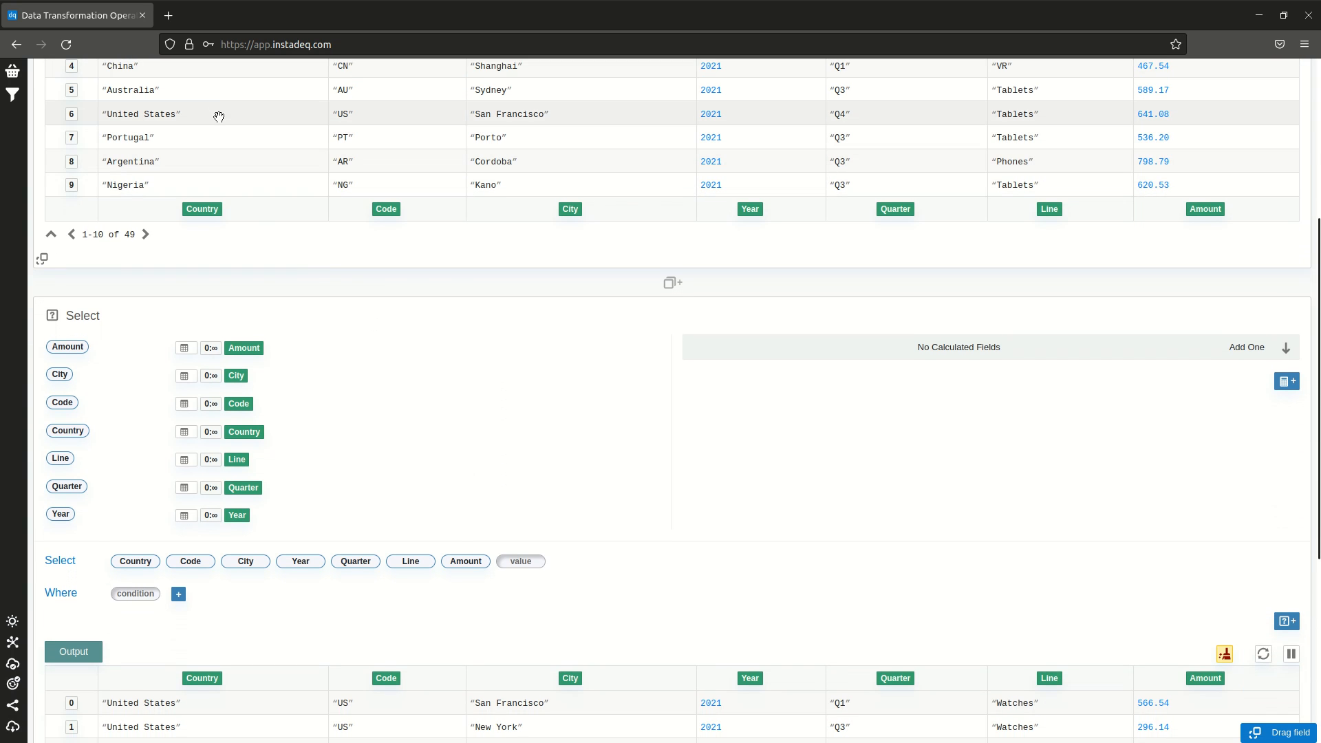
{"action": "left_click_drag", "start_coordinate": [147, 121], "coordinate": [137, 595]}
{"action": "scroll", "coordinate": [708, 468], "scroll_direction": "down", "scroll_amount": 3}
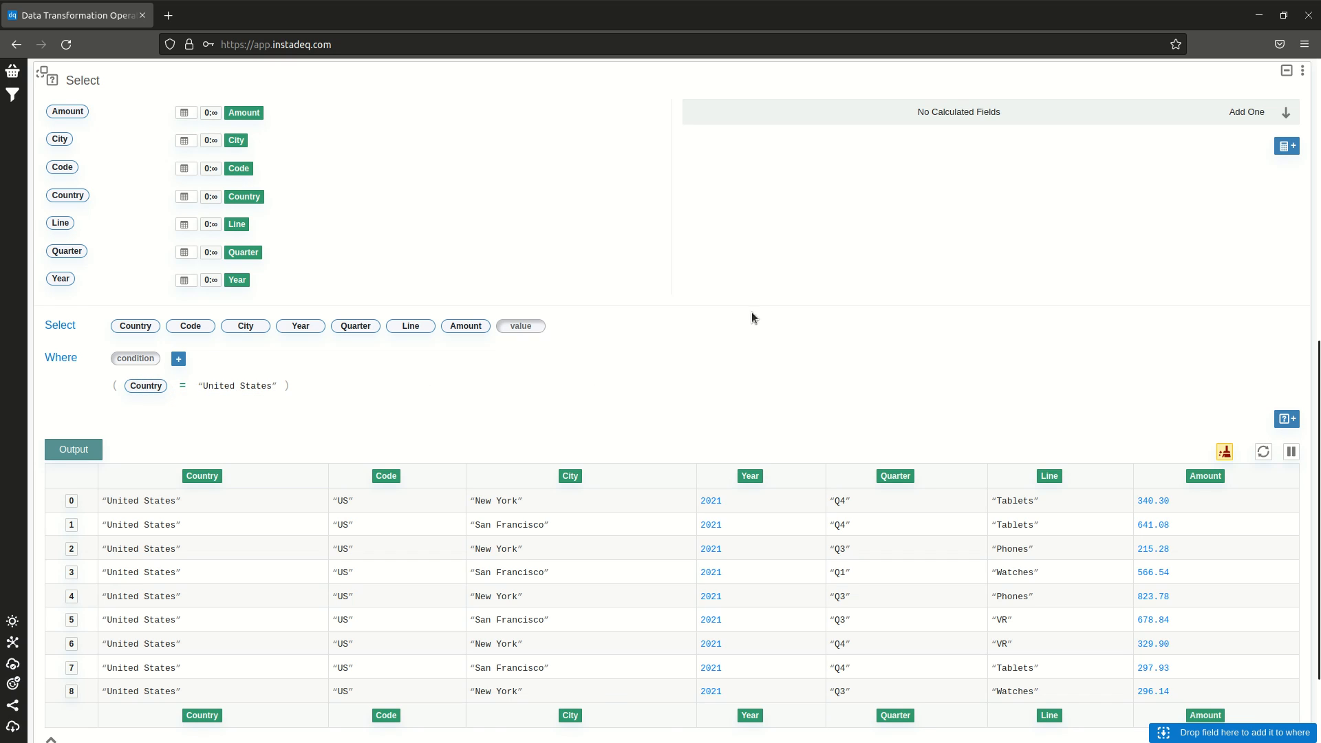
- Try the ≠ operator in the Country condition, then discard the change
{"action": "scroll", "coordinate": [337, 209], "scroll_direction": "up", "scroll_amount": 1}
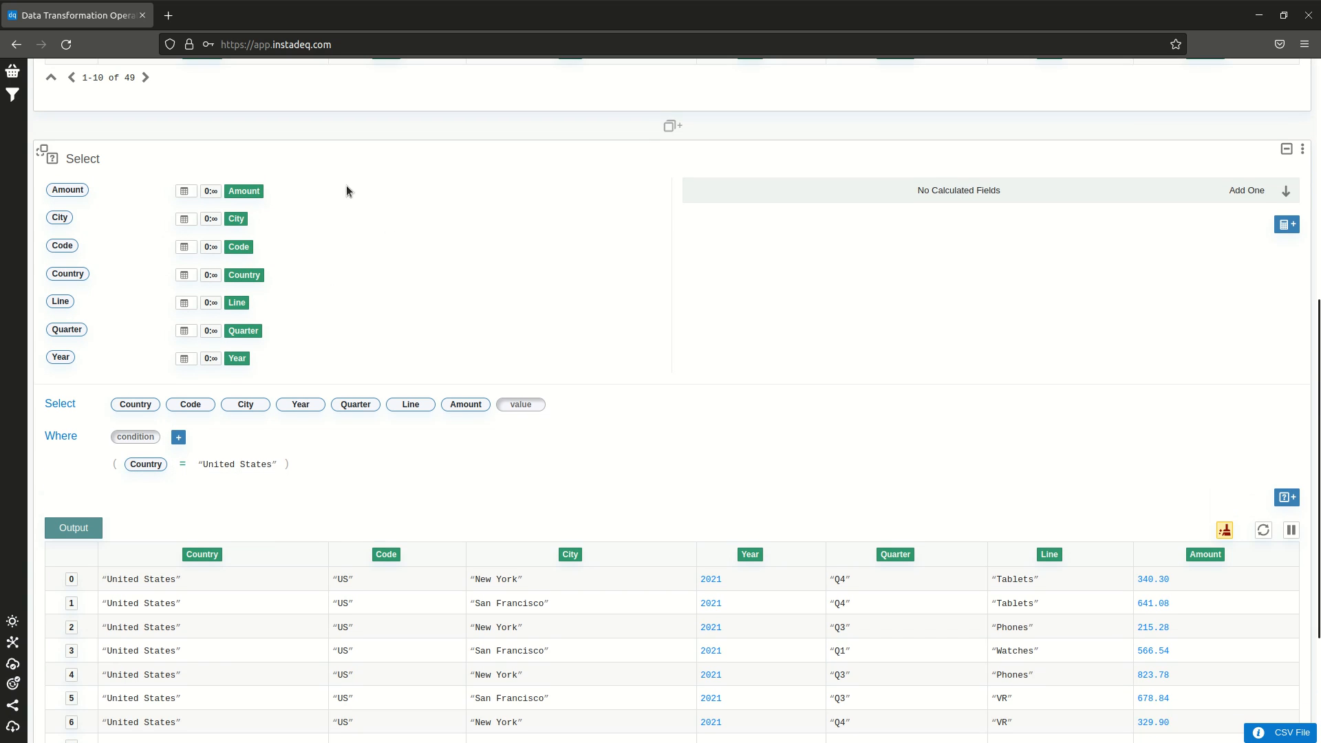
{"action": "scroll", "coordinate": [806, 276], "scroll_direction": "down", "scroll_amount": 1}
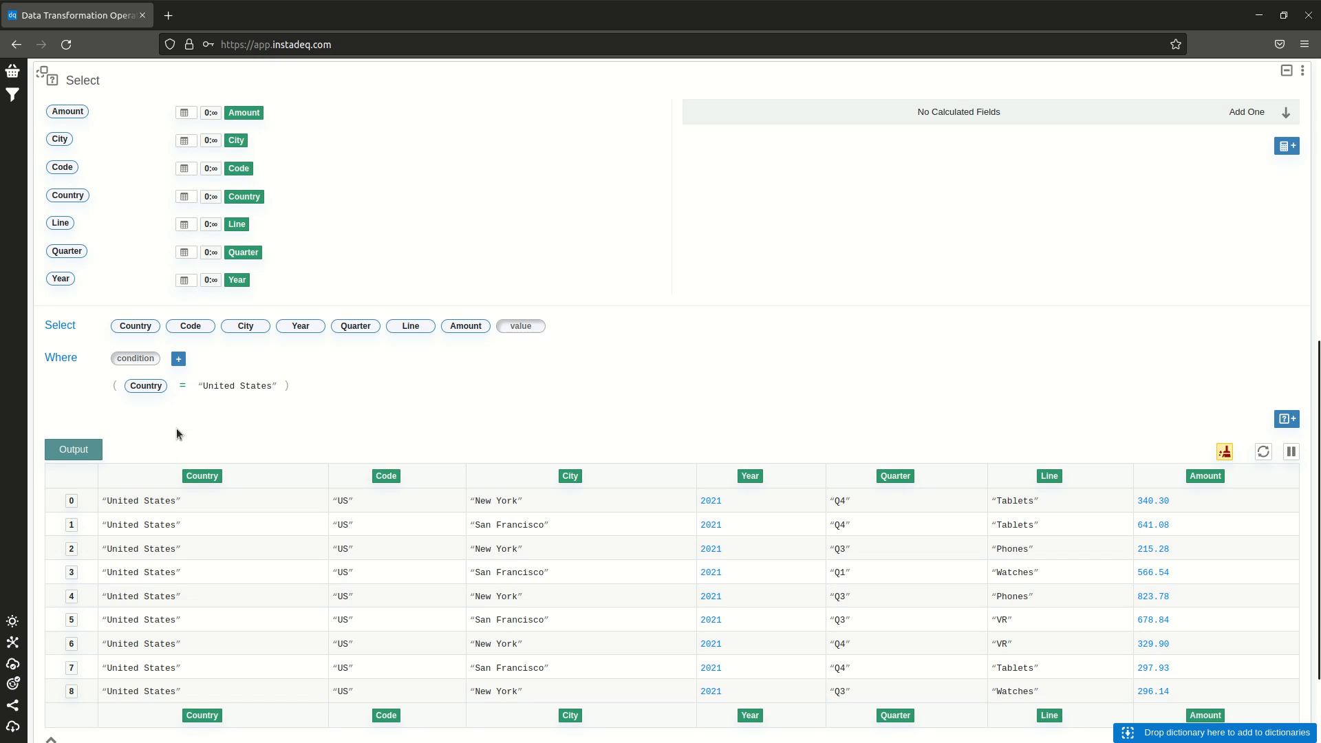
{"action": "left_click", "coordinate": [183, 390]}
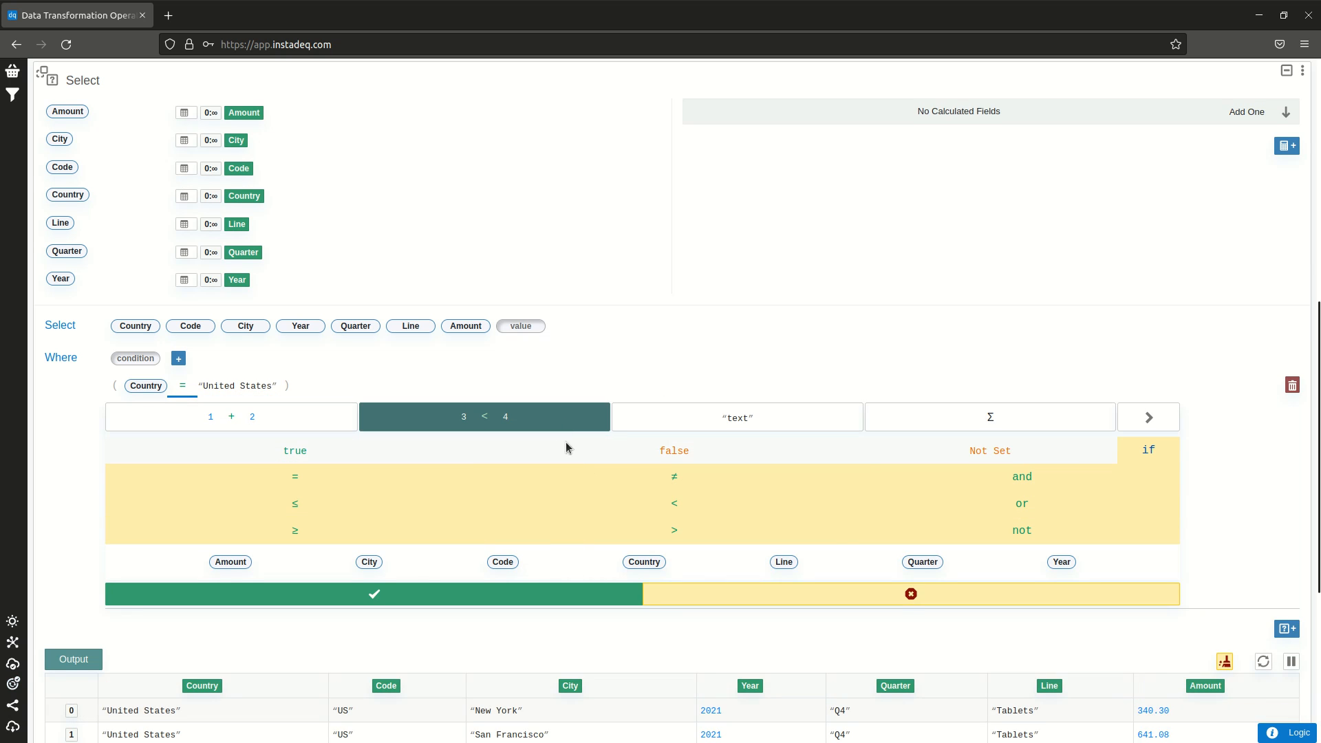
{"action": "left_click", "coordinate": [595, 485]}
{"action": "scroll", "coordinate": [613, 334], "scroll_direction": "down", "scroll_amount": 2}
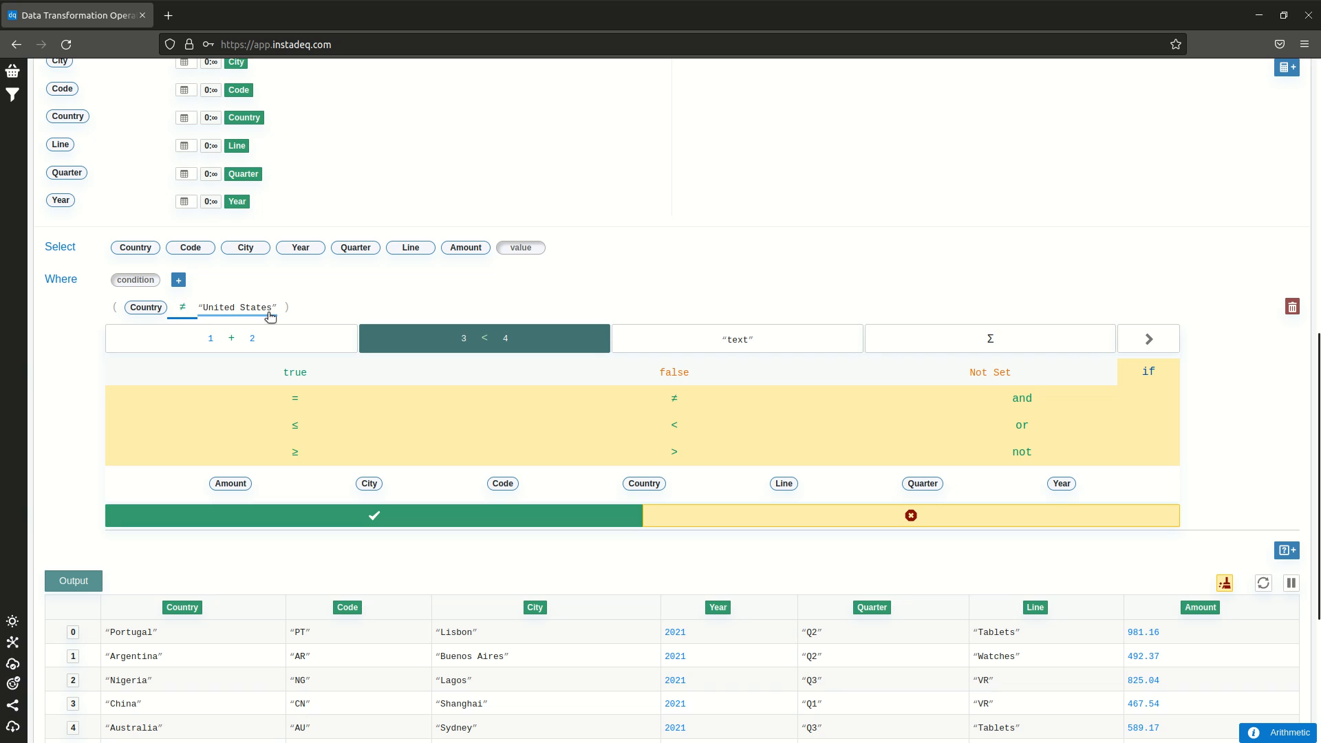
{"action": "scroll", "coordinate": [613, 293], "scroll_direction": "down", "scroll_amount": 2}
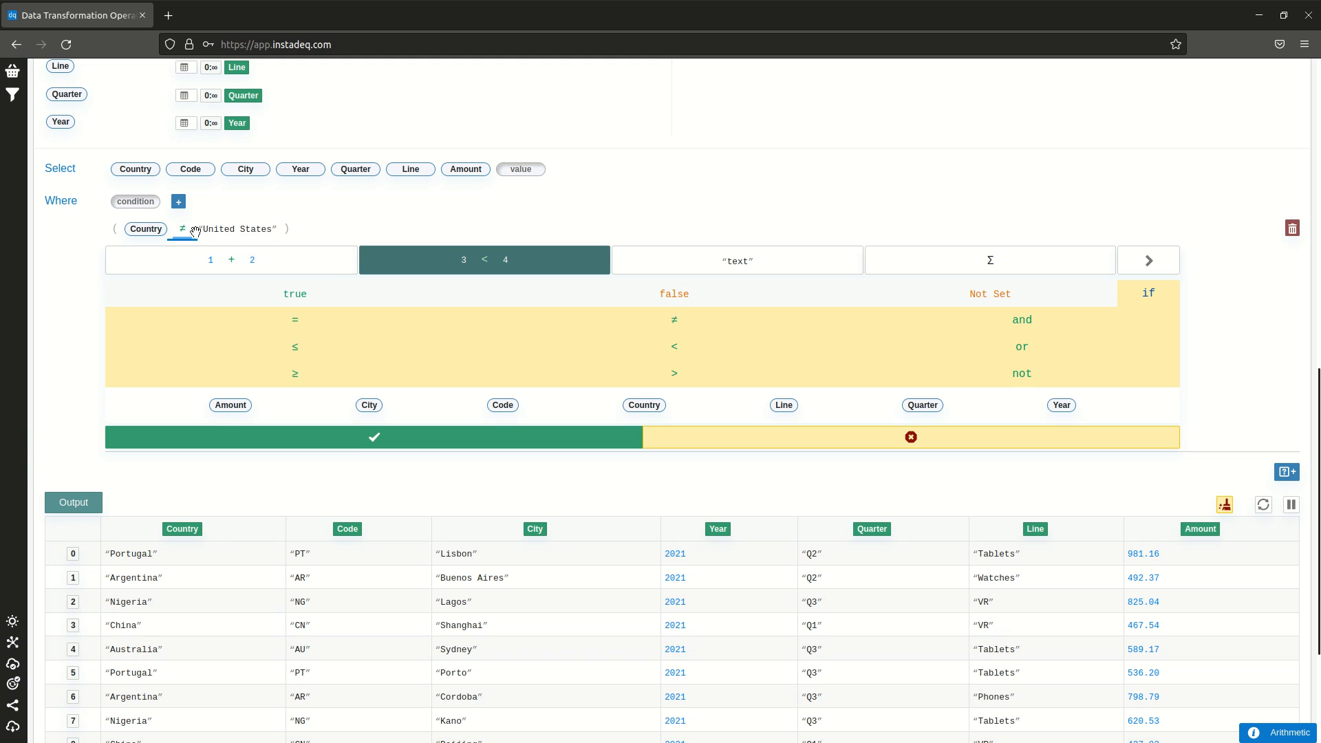
{"action": "left_click", "coordinate": [746, 437]}
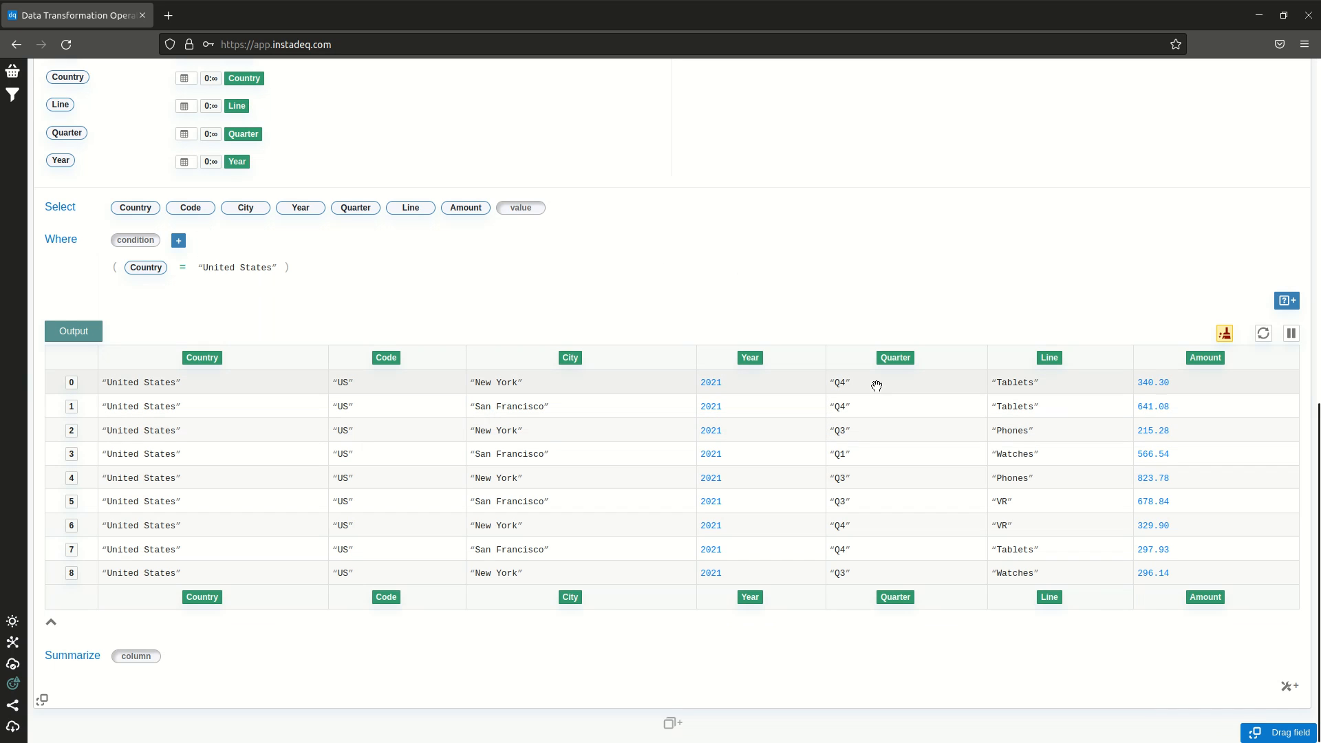
- Add a Where condition Line = "Tablets" to the Select query using a Line cell from the source output table
{"action": "scroll", "coordinate": [879, 264], "scroll_direction": "up", "scroll_amount": 7}
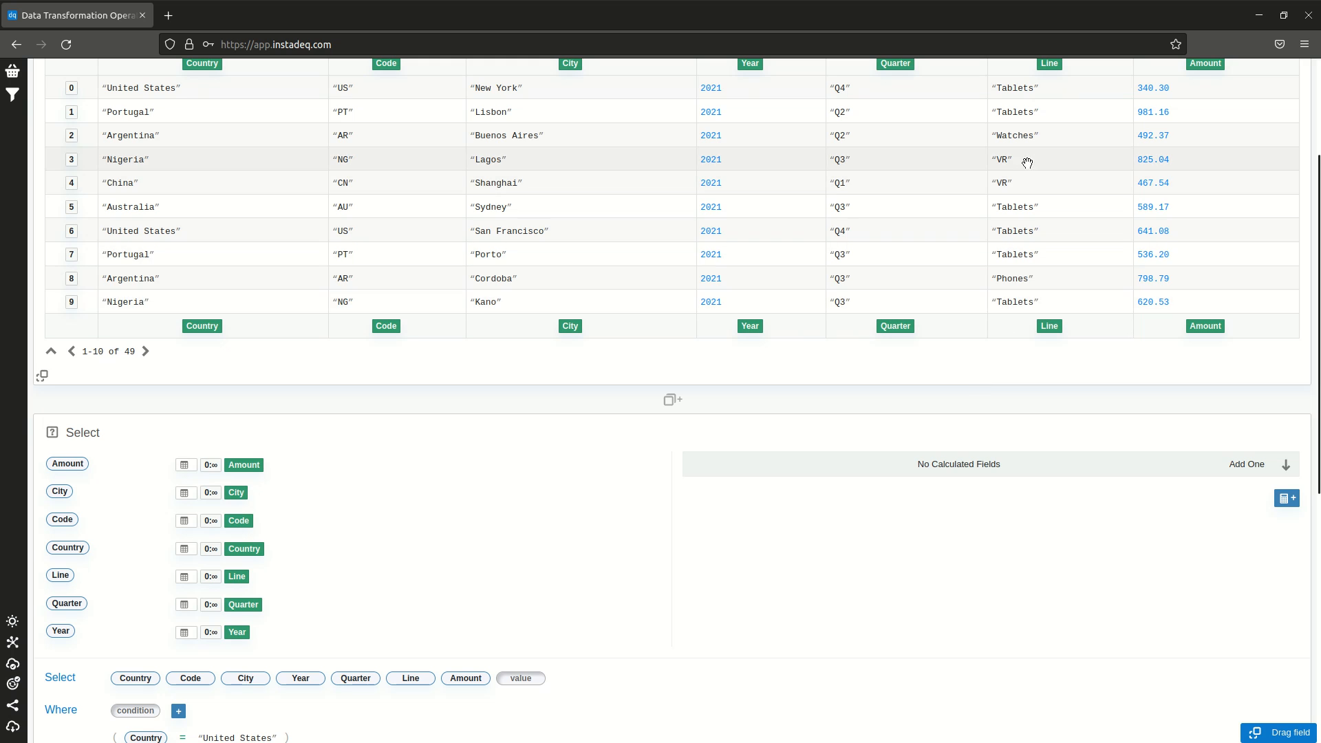
{"action": "left_click_drag", "start_coordinate": [1025, 113], "coordinate": [139, 711]}
{"action": "scroll", "coordinate": [791, 547], "scroll_direction": "down", "scroll_amount": 5}
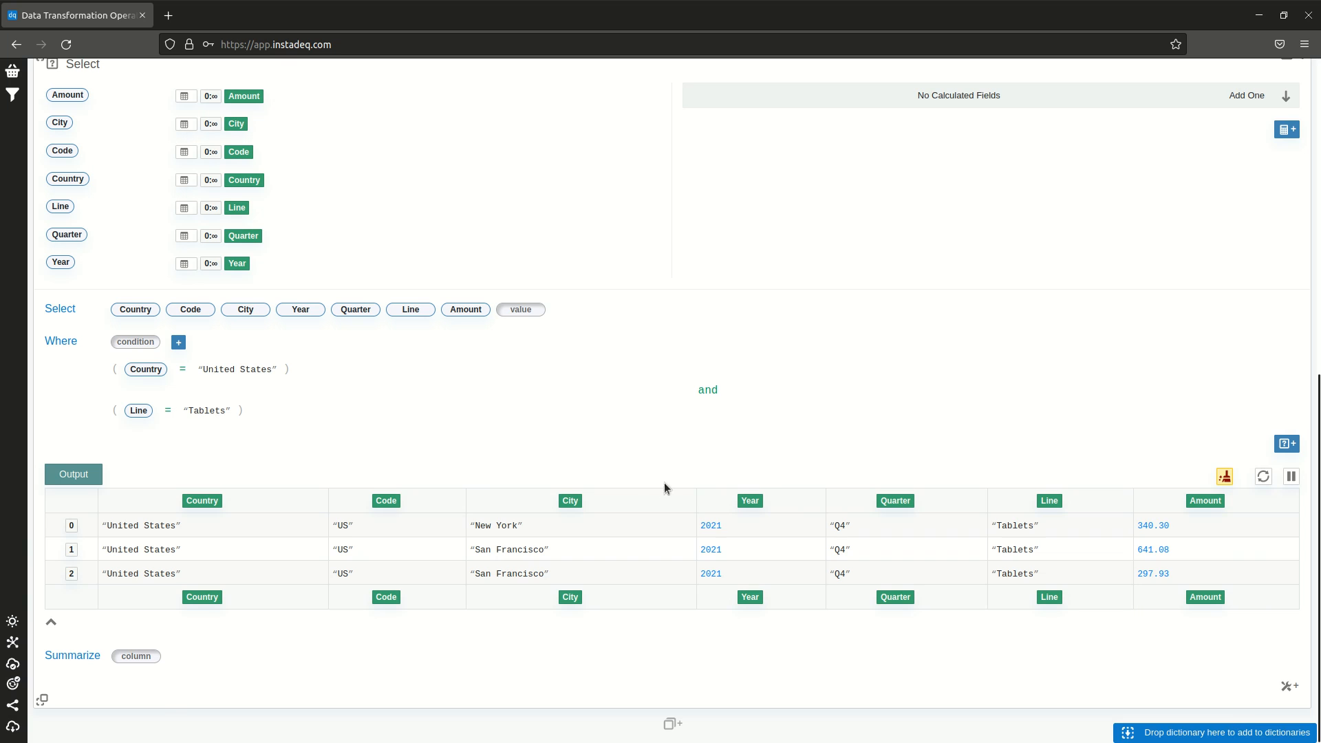
- Add a Where condition Quarter = "Q1" using a Quarter cell from the source output table
{"action": "scroll", "coordinate": [889, 291], "scroll_direction": "up", "scroll_amount": 5}
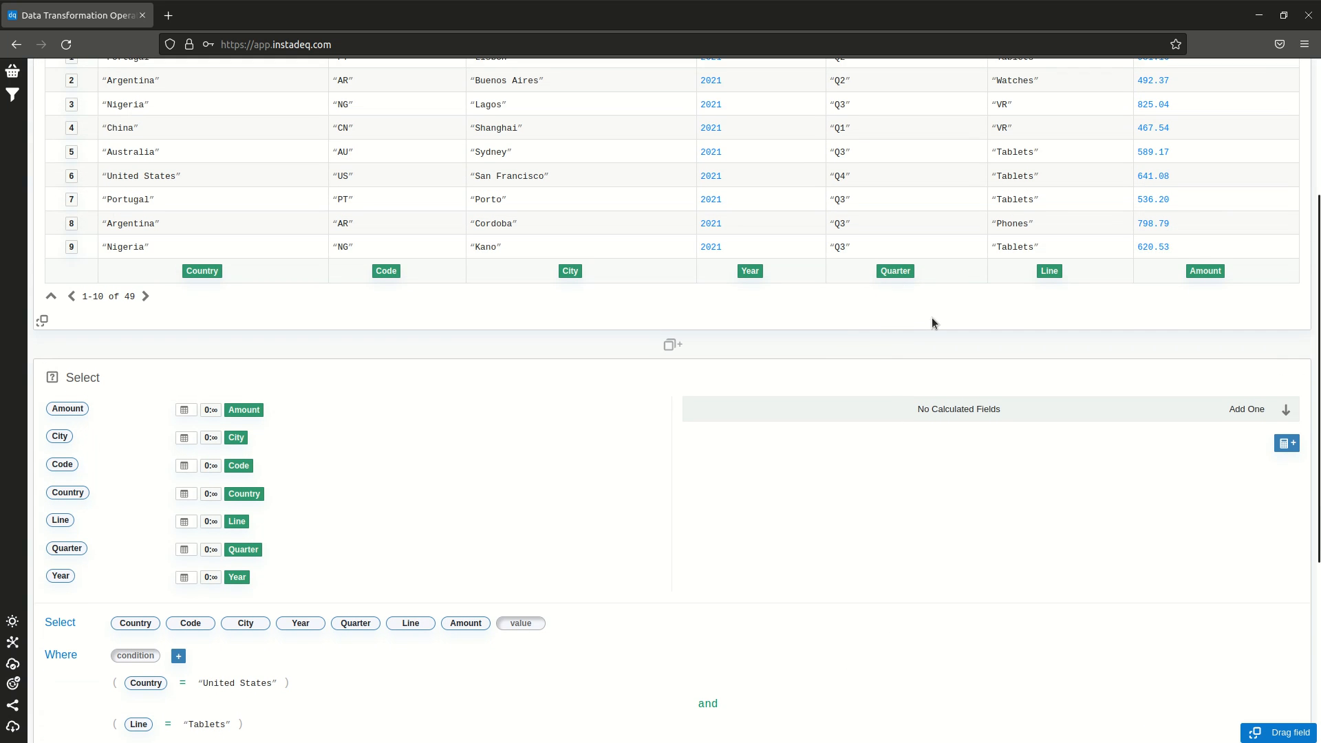
{"action": "scroll", "coordinate": [933, 317], "scroll_direction": "down", "scroll_amount": 2}
{"action": "scroll", "coordinate": [936, 310], "scroll_direction": "up", "scroll_amount": 2}
{"action": "left_click_drag", "start_coordinate": [856, 124], "coordinate": [147, 656]}
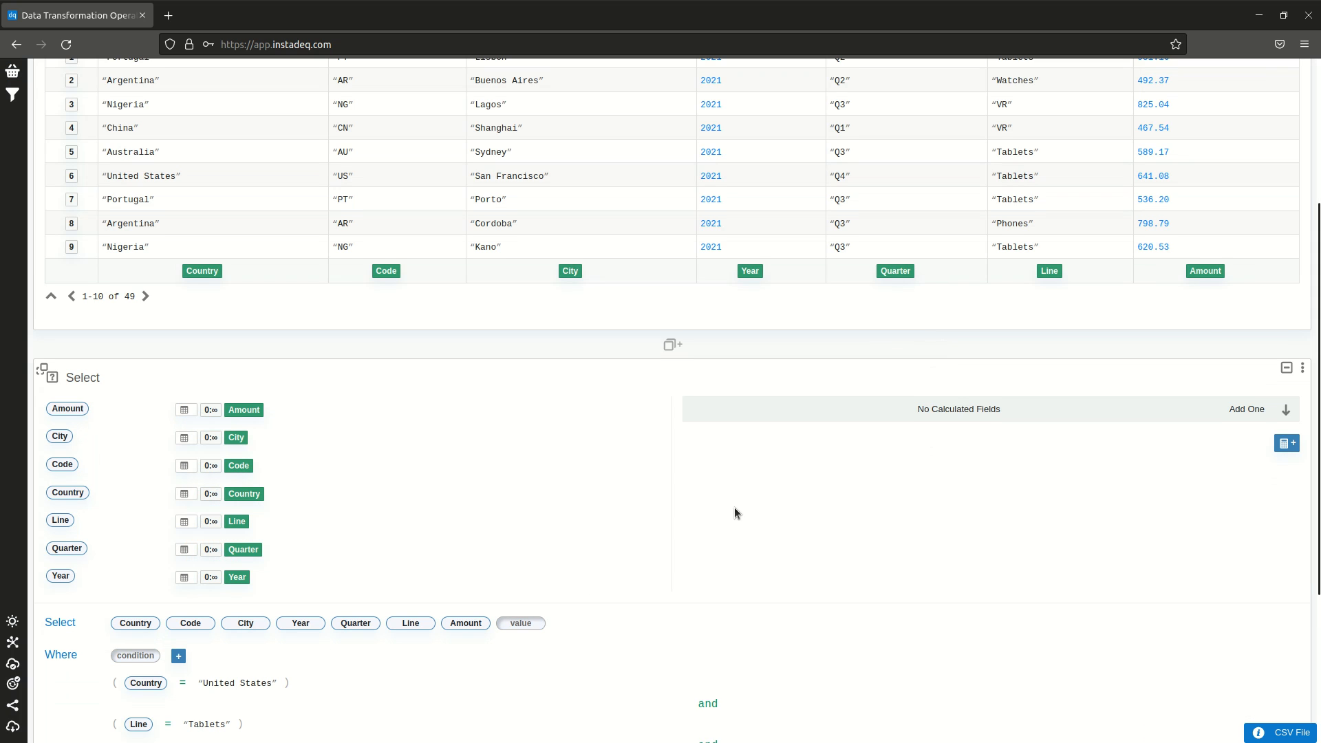
{"action": "scroll", "coordinate": [733, 506], "scroll_direction": "down", "scroll_amount": 3}
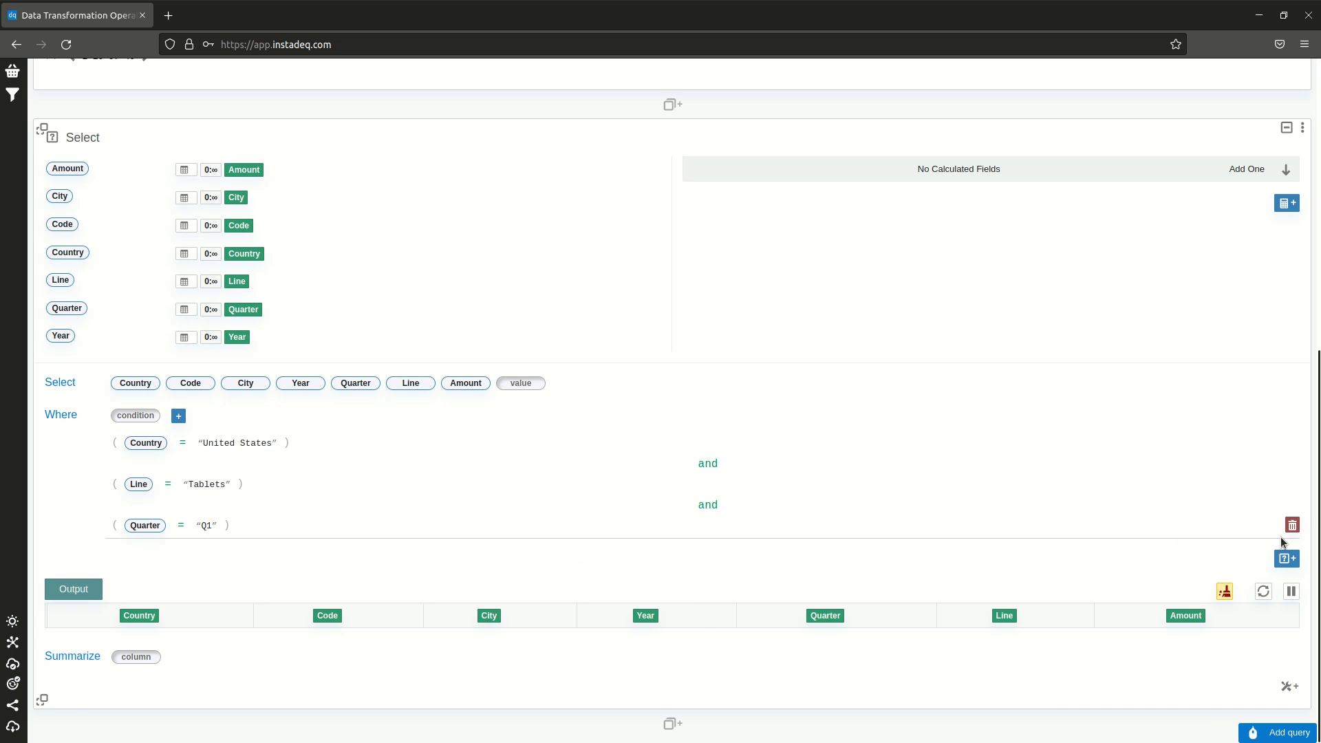
- Remove the Quarter = "Q1" and Country = "United States" conditions from the Where clause
{"action": "left_click", "coordinate": [1293, 526]}
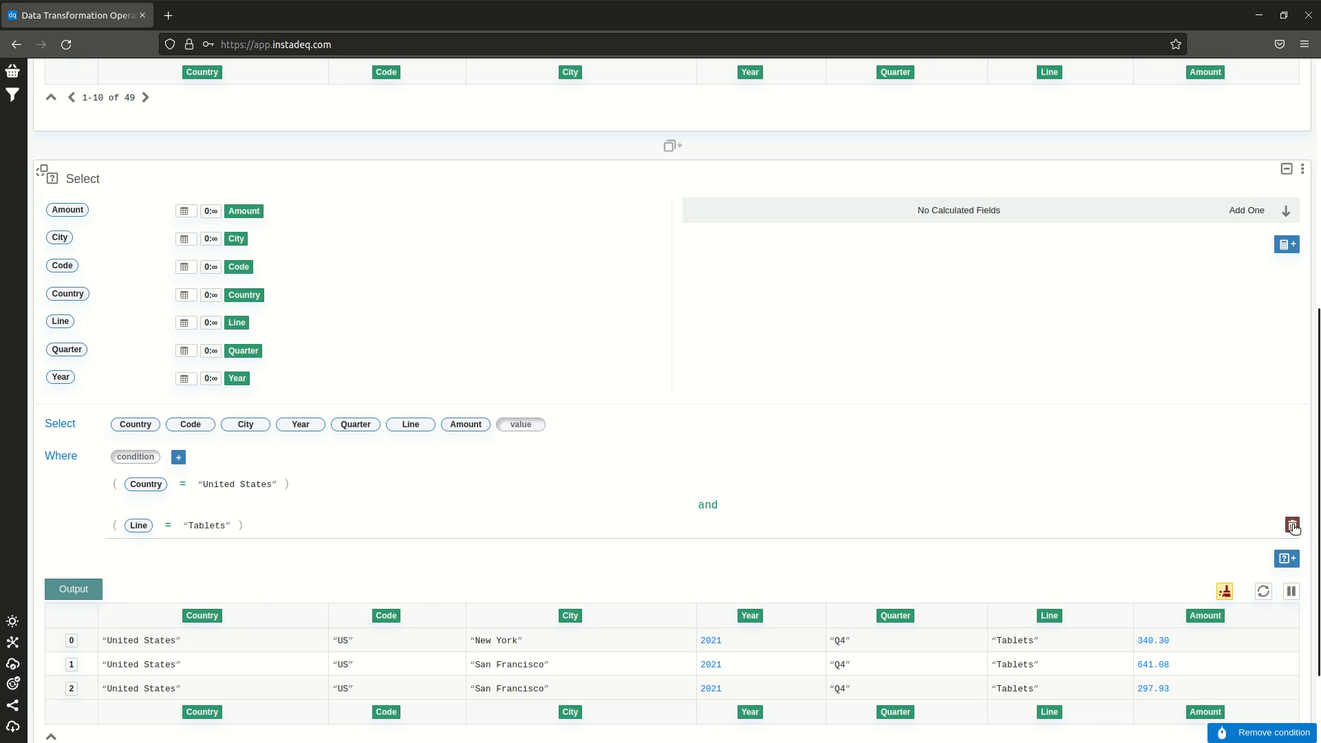
{"action": "mouse_move", "coordinate": [1097, 493]}
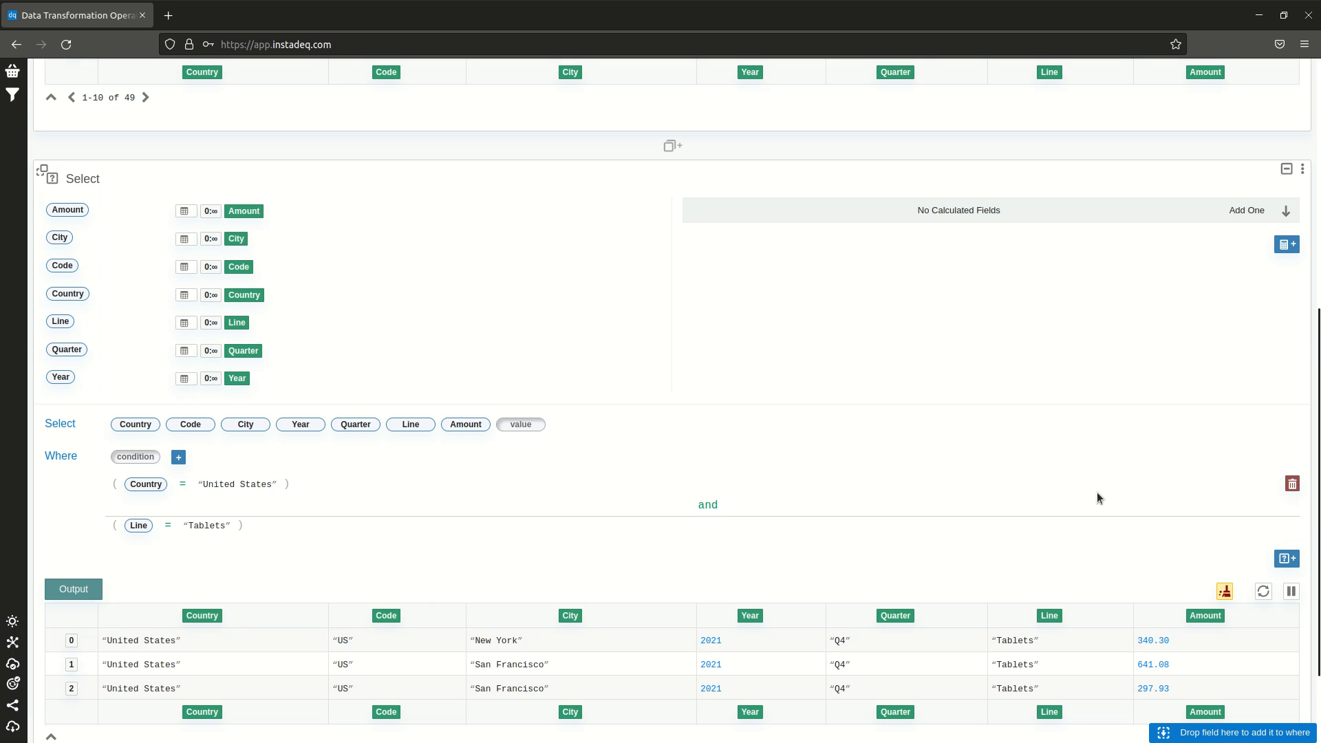
{"action": "left_click", "coordinate": [1293, 484]}
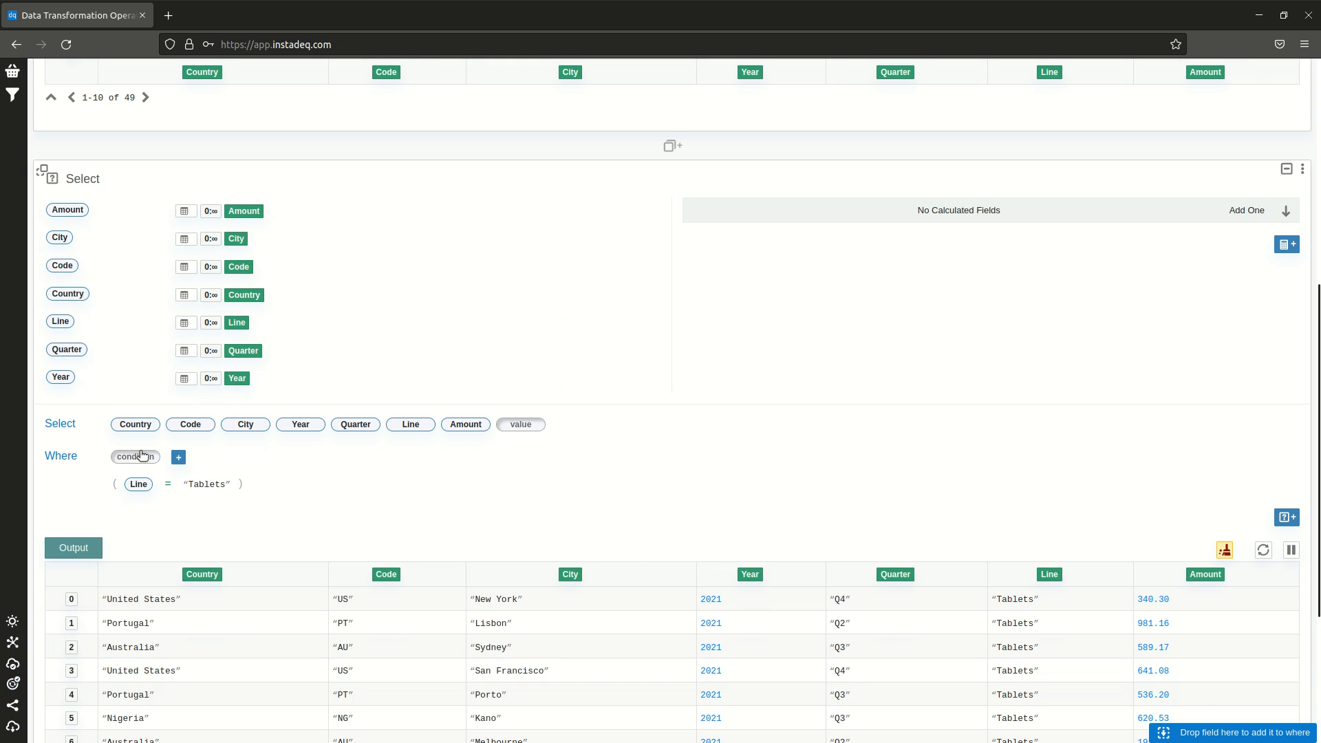
- Add a blank Where condition and build it manually as Line = "Tablets", then apply it
{"action": "left_click", "coordinate": [178, 457]}
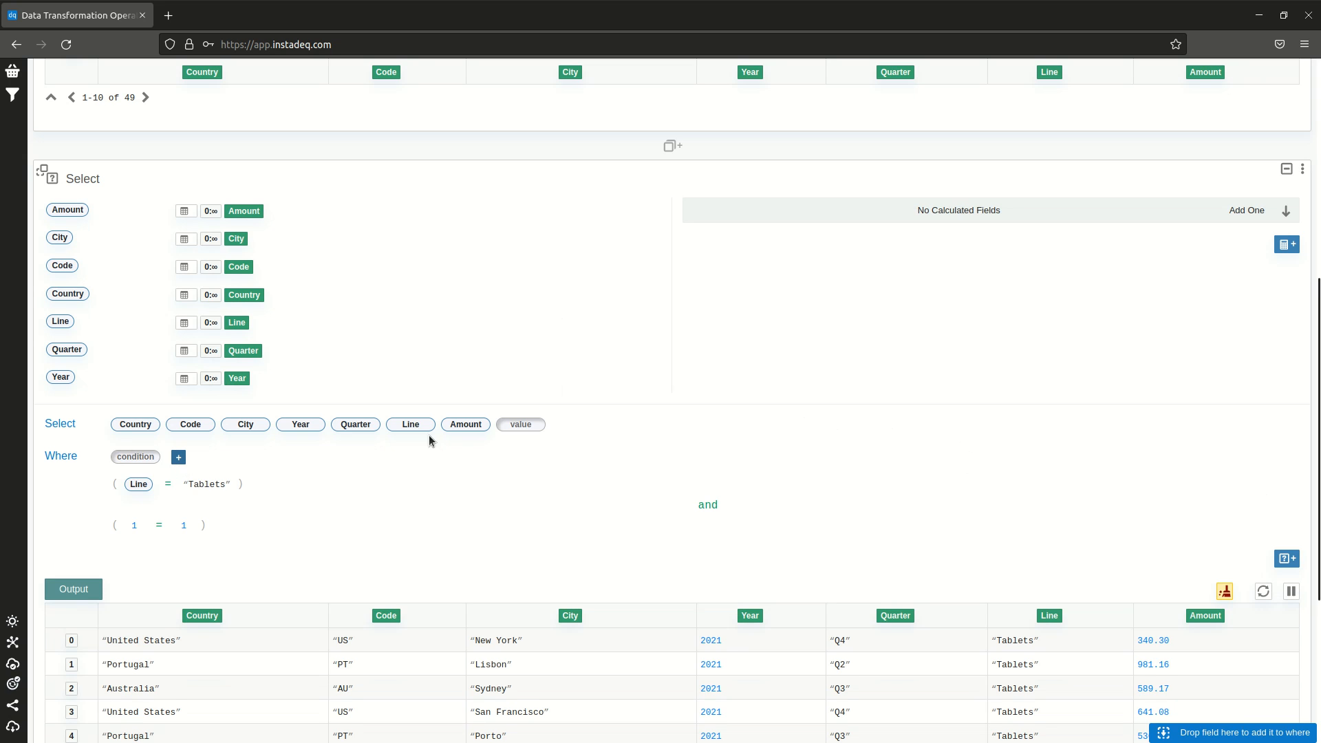
{"action": "scroll", "coordinate": [675, 365], "scroll_direction": "down", "scroll_amount": 2}
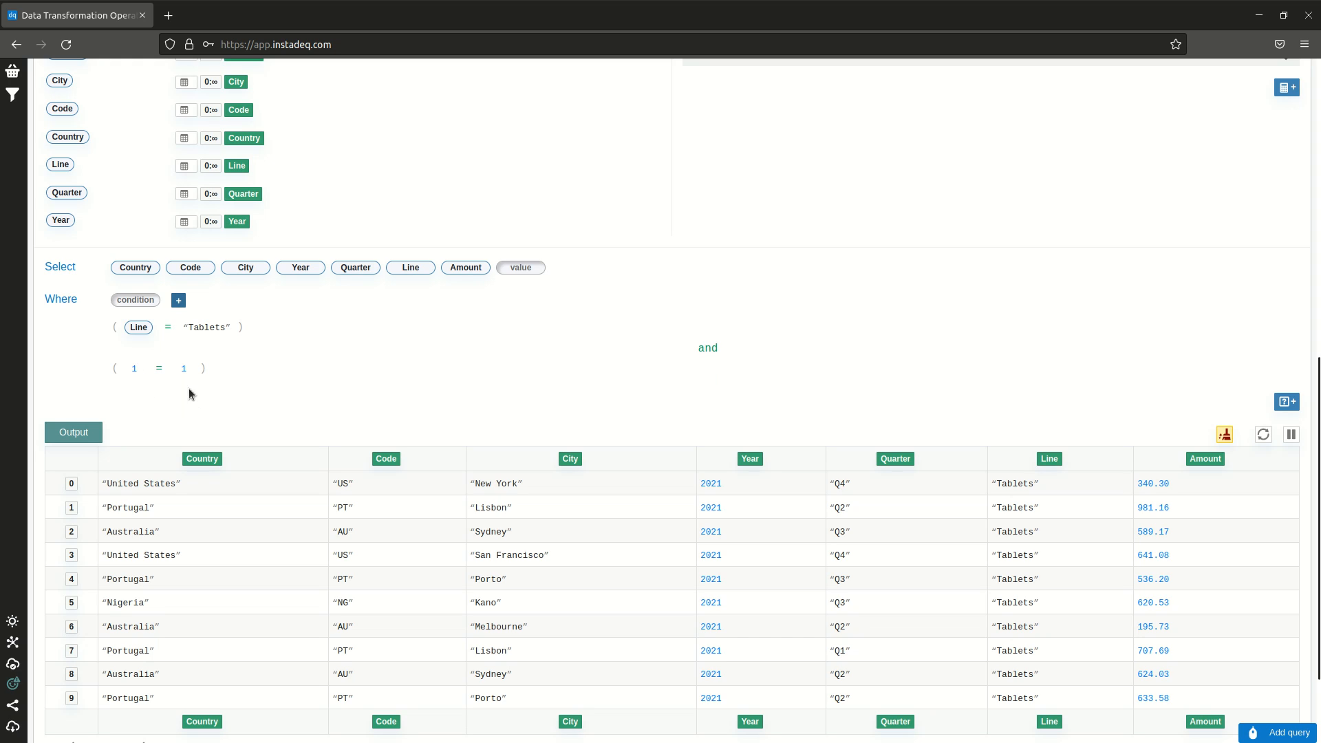
{"action": "left_click", "coordinate": [134, 372]}
{"action": "scroll", "coordinate": [514, 369], "scroll_direction": "down", "scroll_amount": 1}
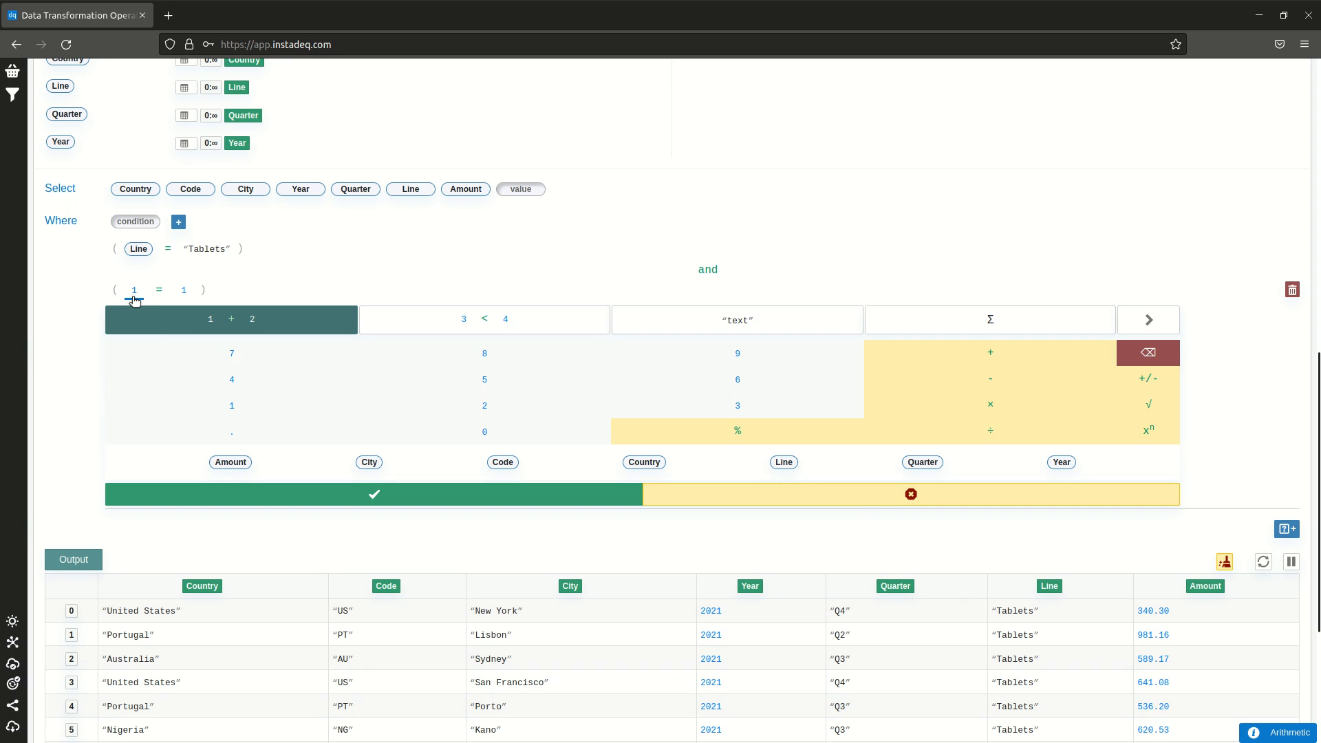
{"action": "left_click", "coordinate": [785, 462]}
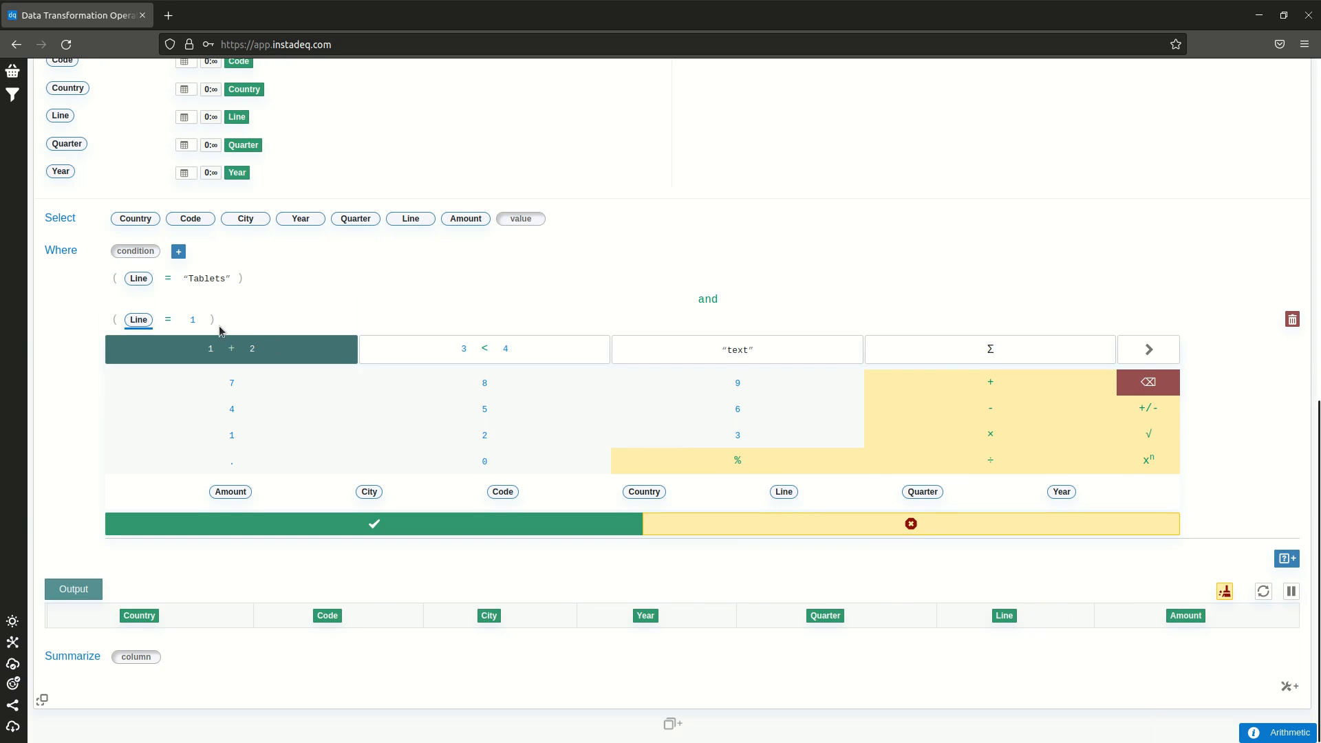
{"action": "left_click", "coordinate": [193, 319]}
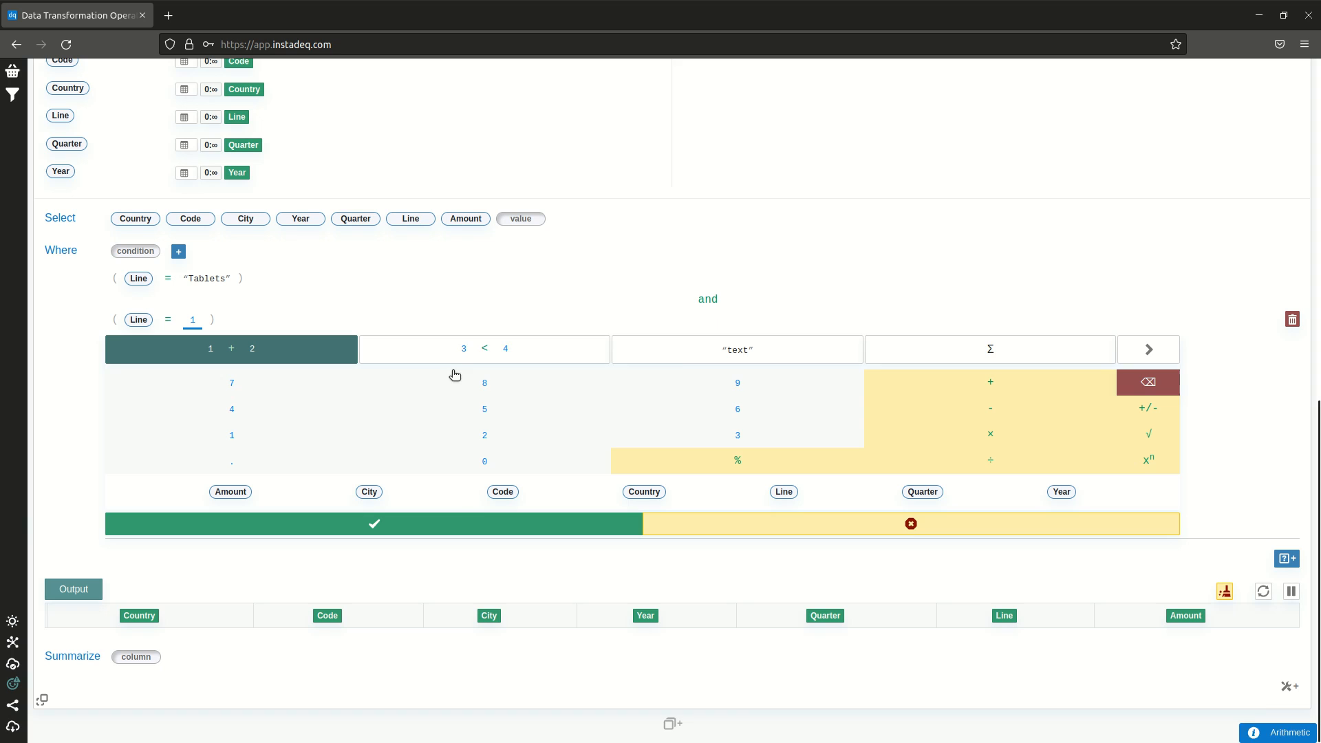
{"action": "left_click", "coordinate": [685, 352]}
{"action": "type", "text": "Tablets"}
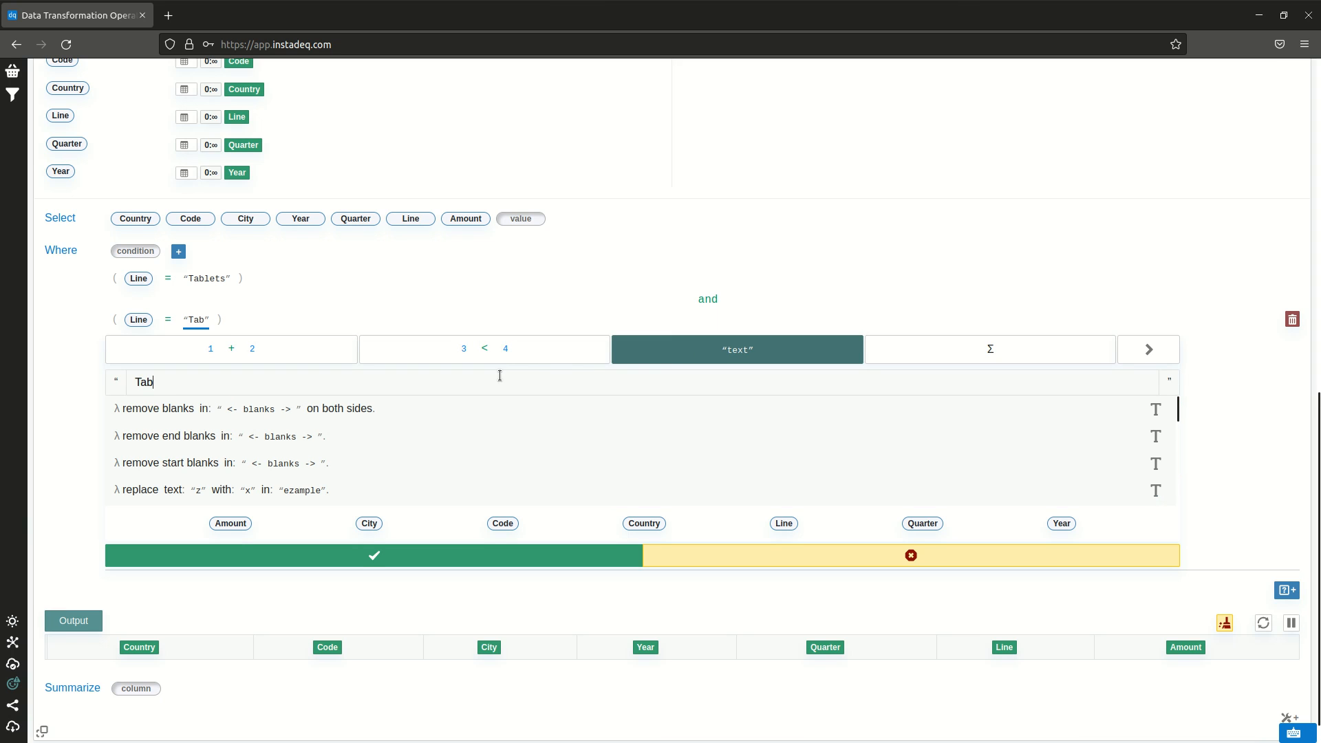
{"action": "left_click", "coordinate": [523, 566]}
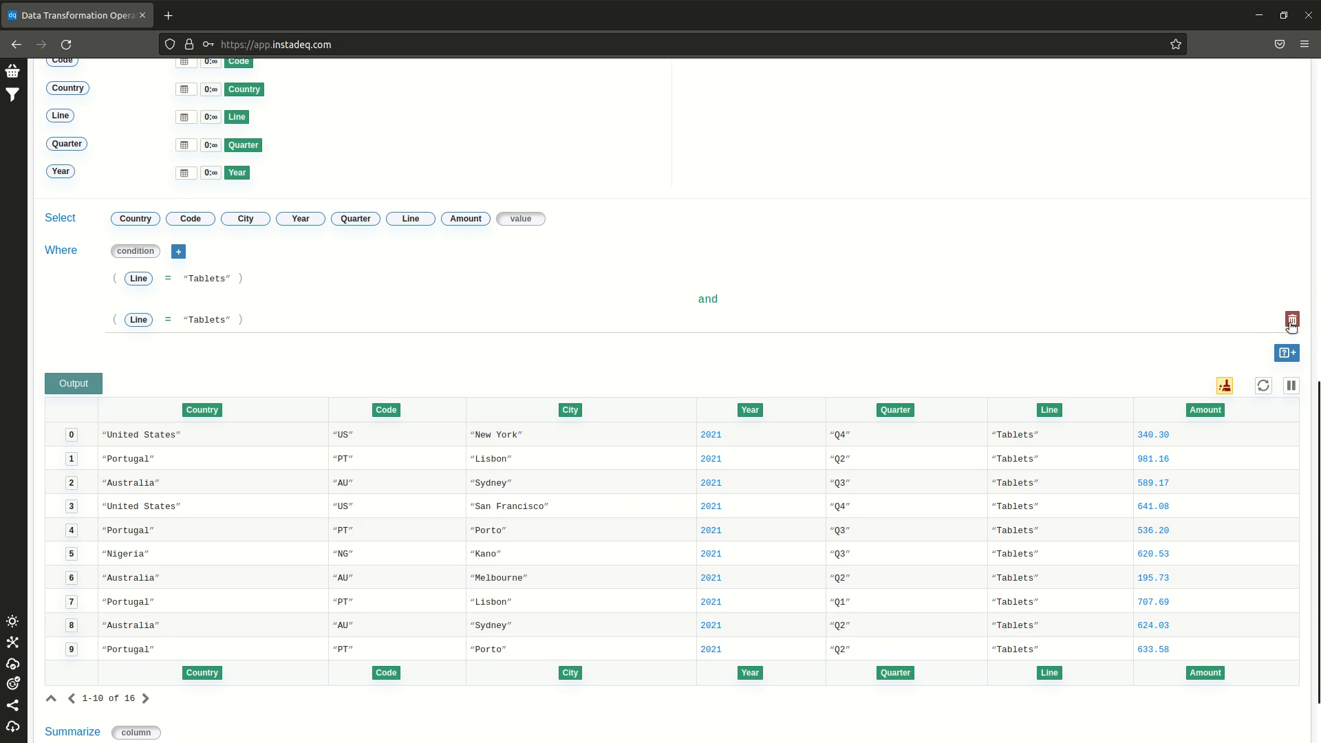
- Remove the duplicate Line = "Tablets" condition from the Where clause
{"action": "left_click", "coordinate": [1292, 322]}
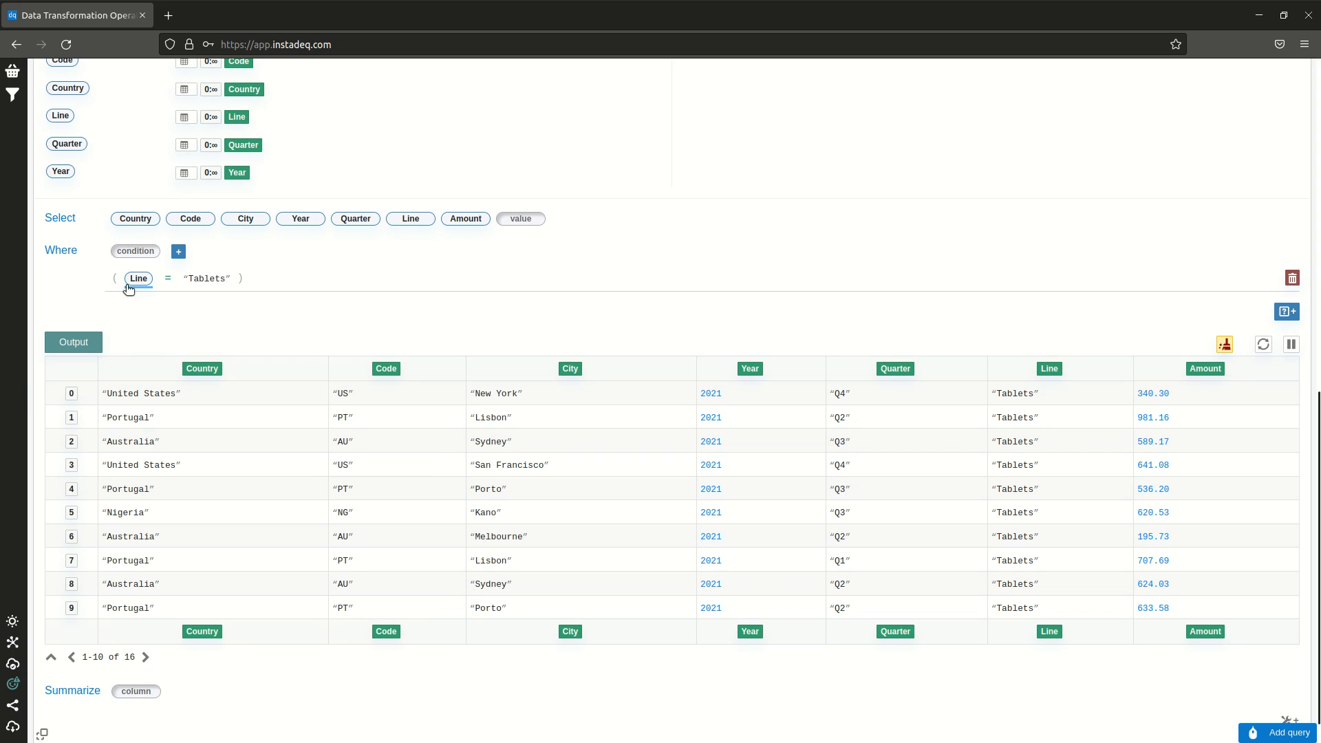
{"action": "scroll", "coordinate": [521, 262], "scroll_direction": "up", "scroll_amount": 8}
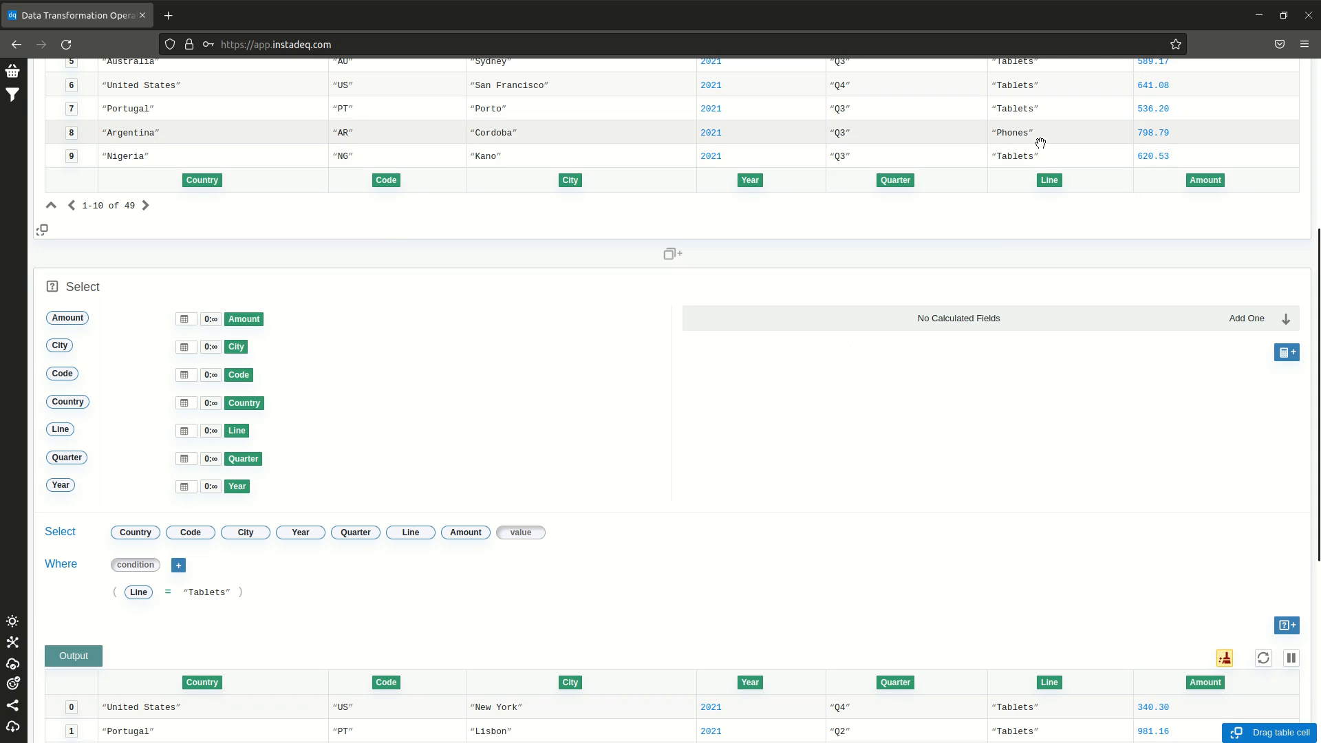
{"action": "scroll", "coordinate": [781, 402], "scroll_direction": "down", "scroll_amount": 6}
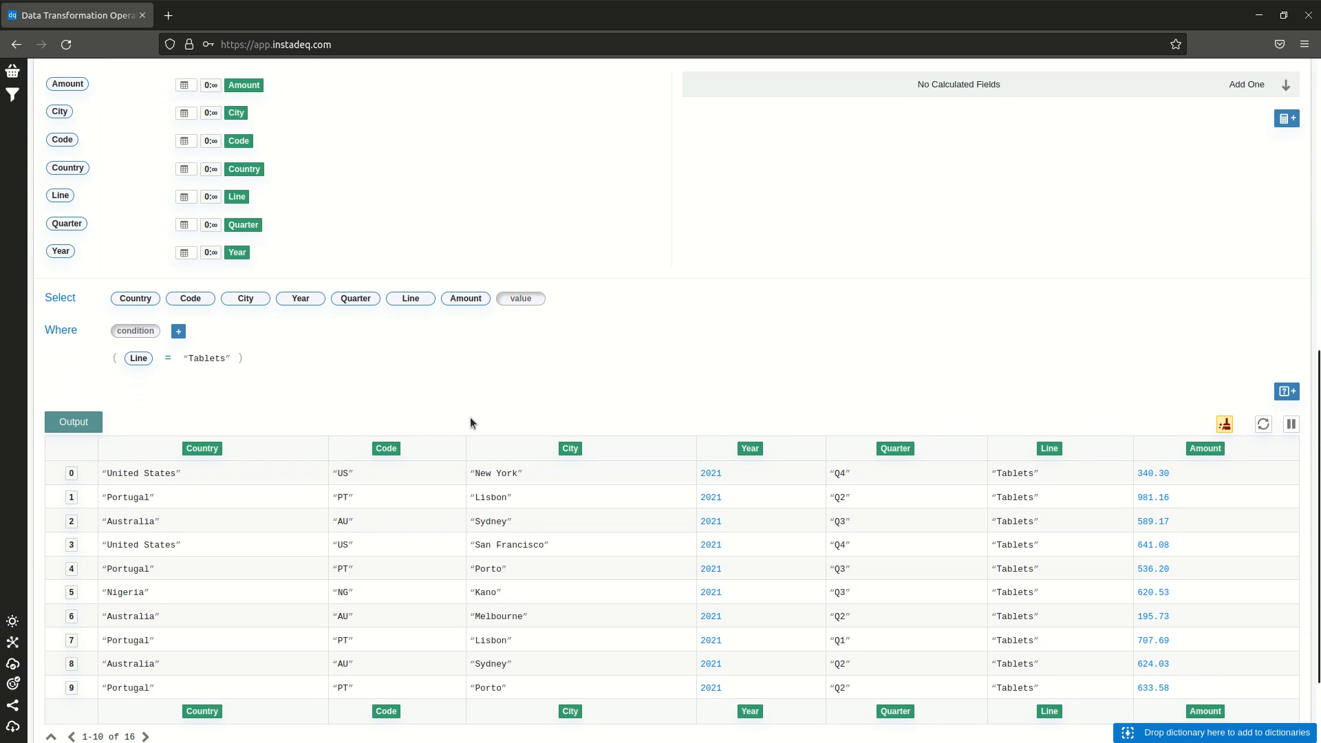
- Extend the whole Line = "Tablets" condition with an or operator
{"action": "left_click", "coordinate": [240, 364]}
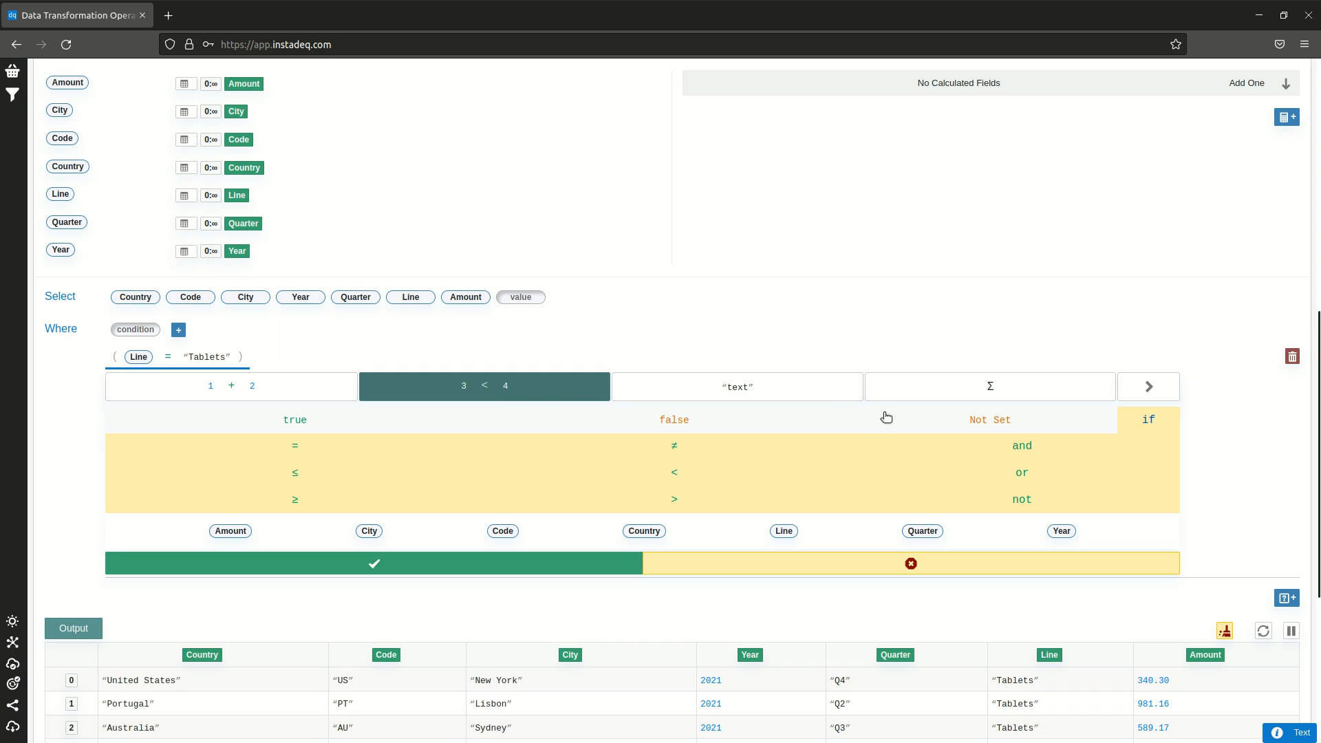
{"action": "left_click", "coordinate": [975, 471]}
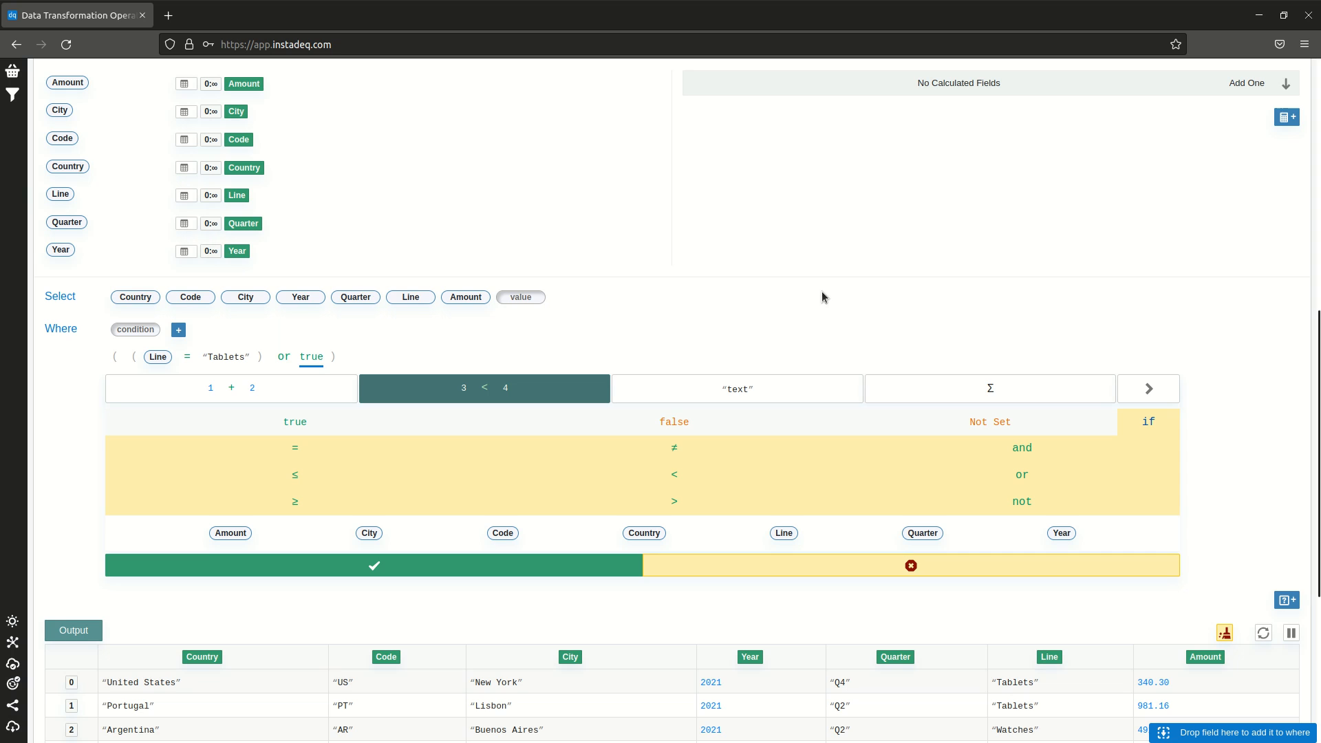
{"action": "scroll", "coordinate": [816, 296], "scroll_direction": "up", "scroll_amount": 1}
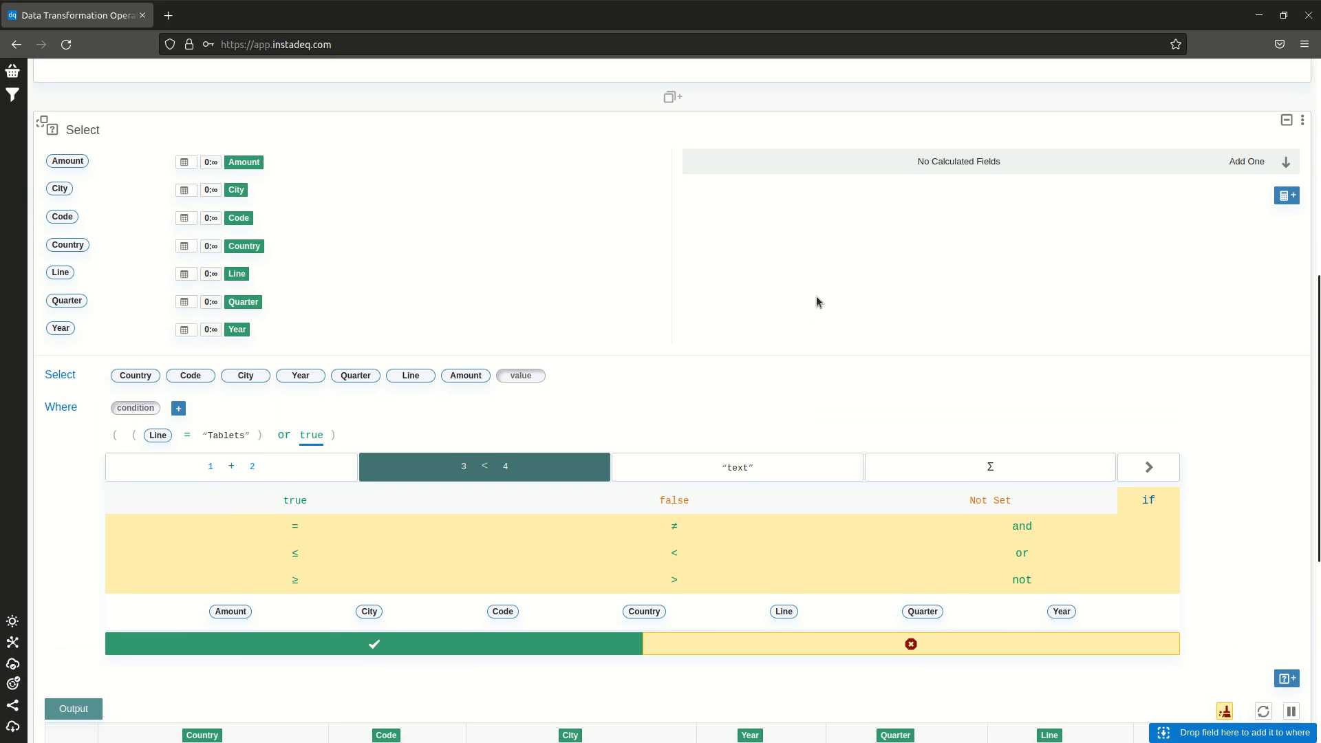
{"action": "scroll", "coordinate": [817, 296], "scroll_direction": "down", "scroll_amount": 1}
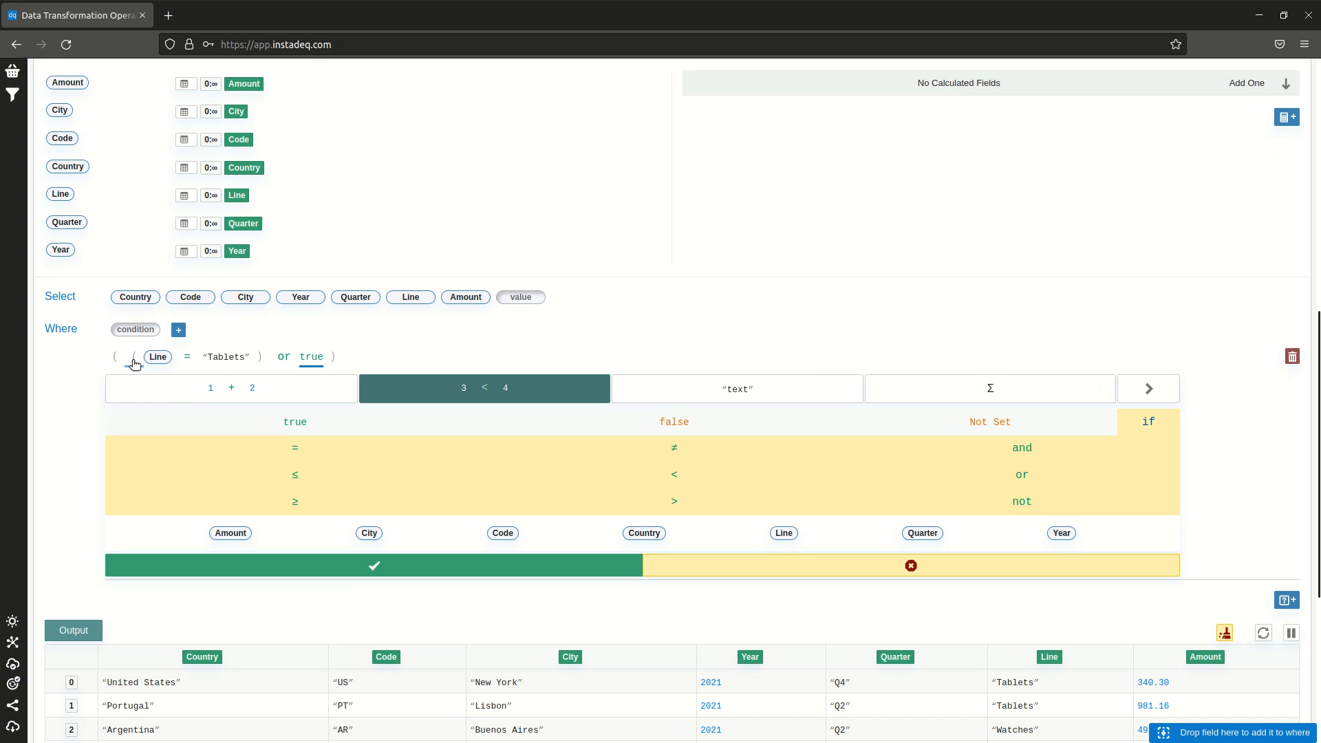
- Fill the or operator's second operand with a copy of Line = "Tablets", changing the copied value to "Phones", and apply the condition
{"action": "left_click_drag", "start_coordinate": [134, 364], "coordinate": [313, 357]}
{"action": "left_click", "coordinate": [400, 356]}
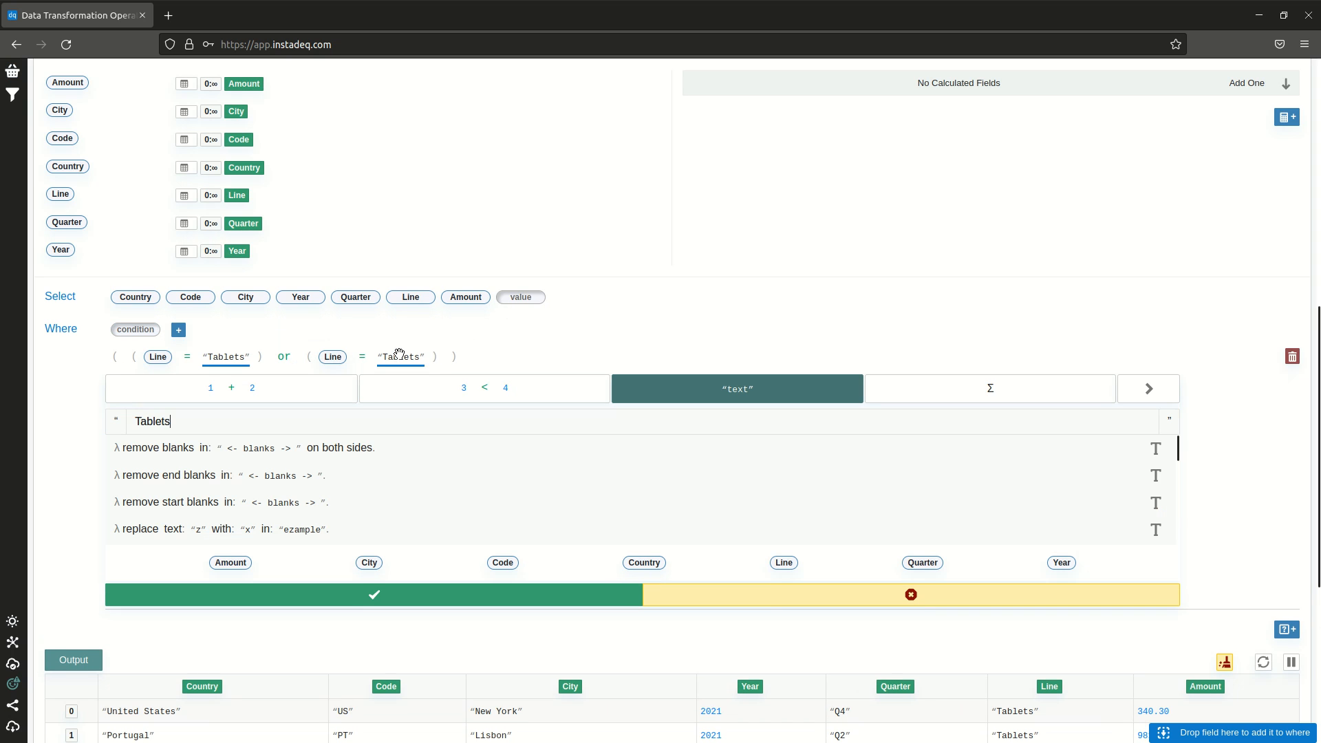
{"action": "left_click", "coordinate": [421, 419]}
{"action": "type", "text": "Phones"}
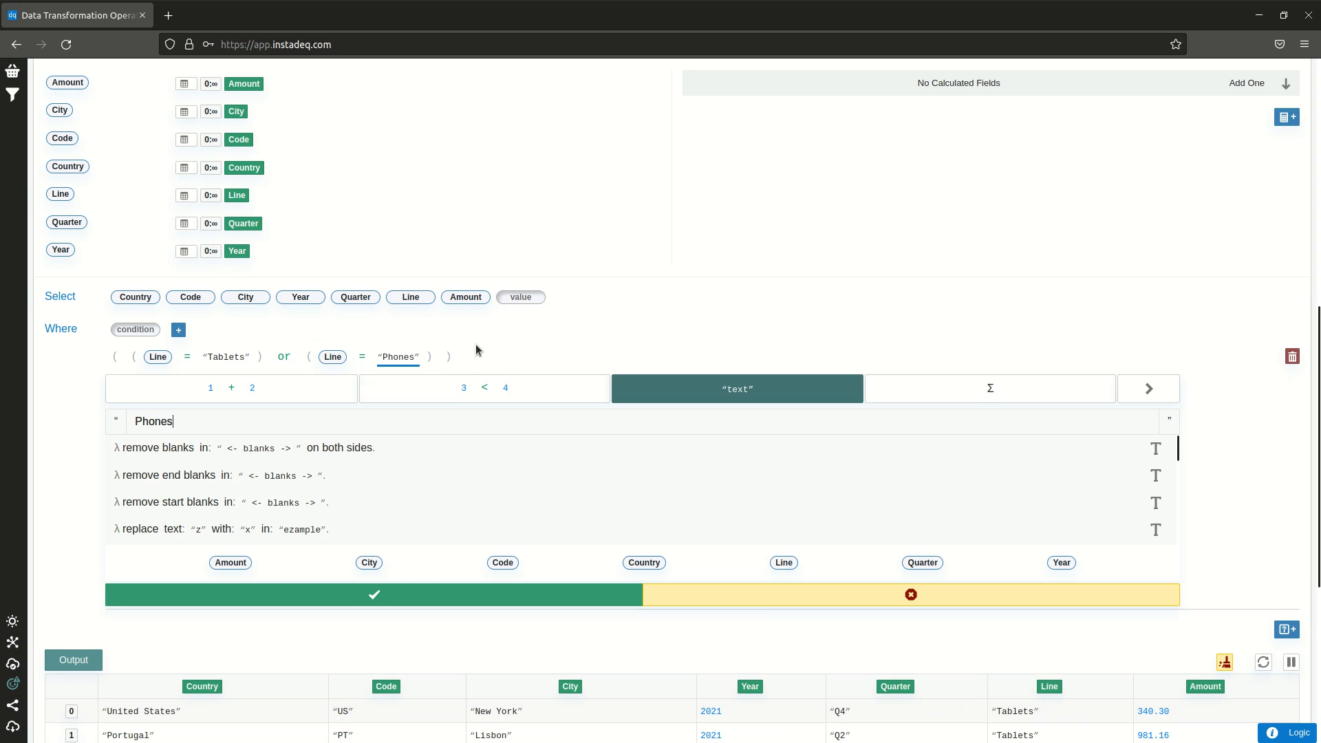
{"action": "scroll", "coordinate": [476, 345], "scroll_direction": "down", "scroll_amount": 5}
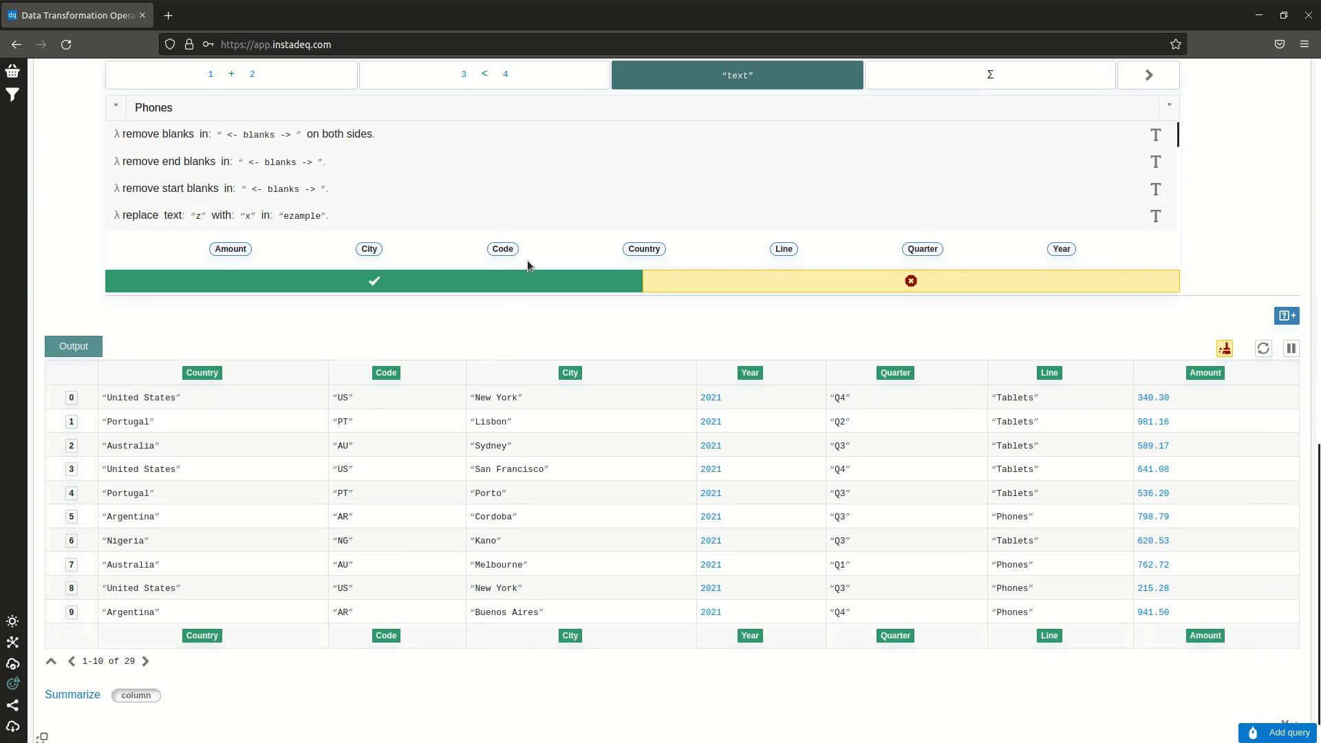
{"action": "scroll", "coordinate": [834, 269], "scroll_direction": "up", "scroll_amount": 1}
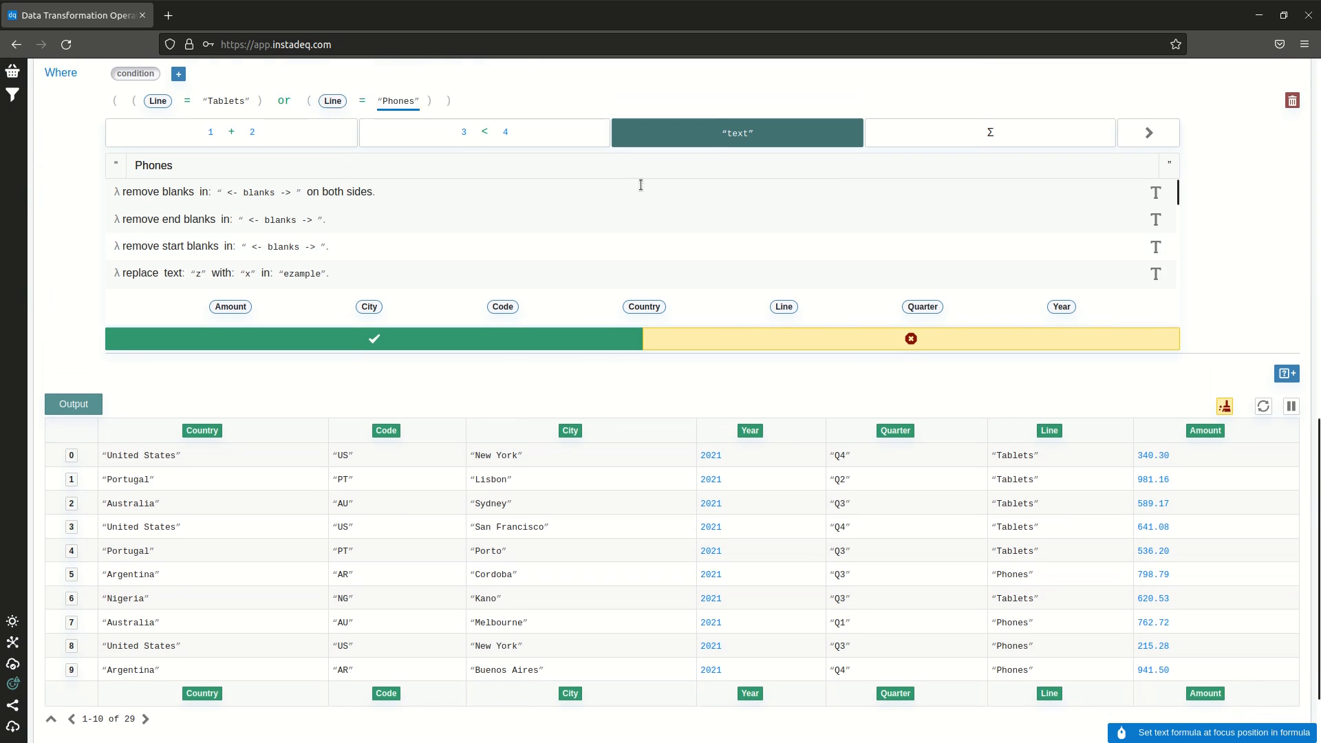
{"action": "left_click", "coordinate": [574, 358]}
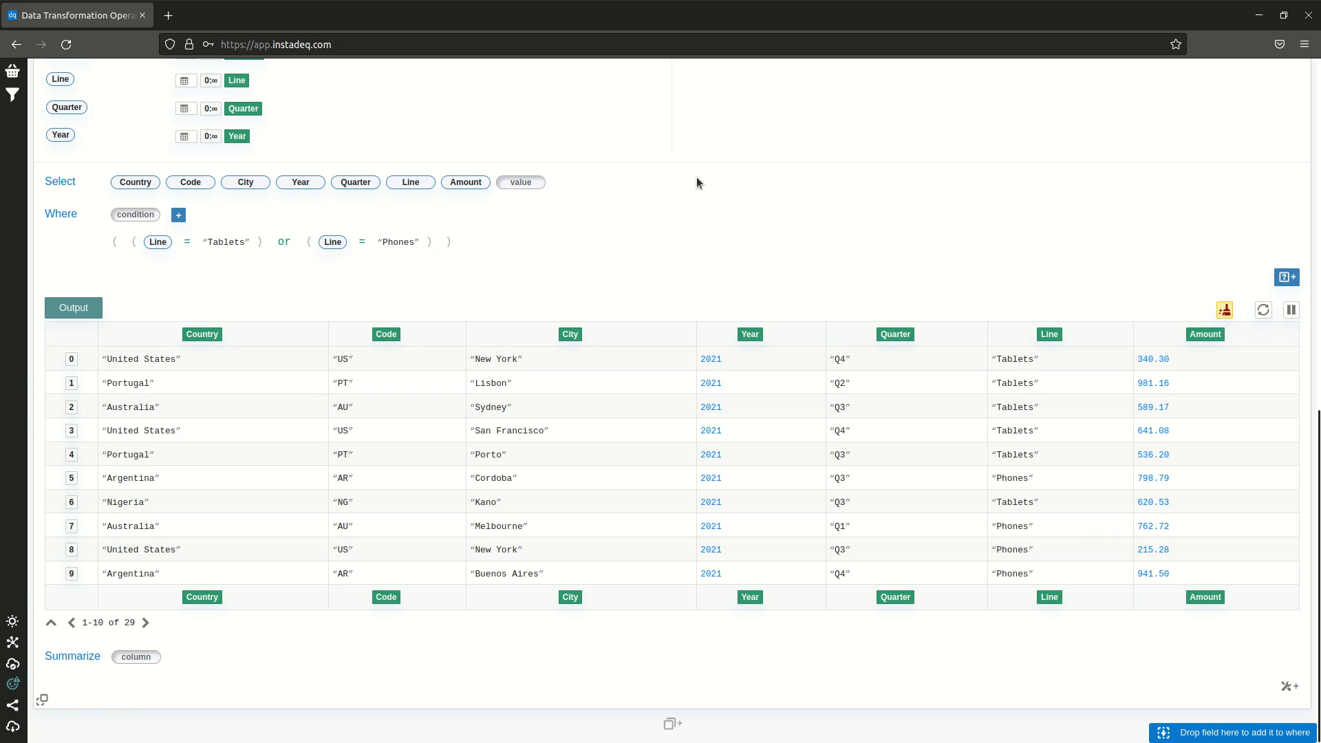
- Add Country = "United States" from the source table's values as a second Where condition, combined by and with the Line condition
{"action": "scroll", "coordinate": [696, 176], "scroll_direction": "up", "scroll_amount": 5}
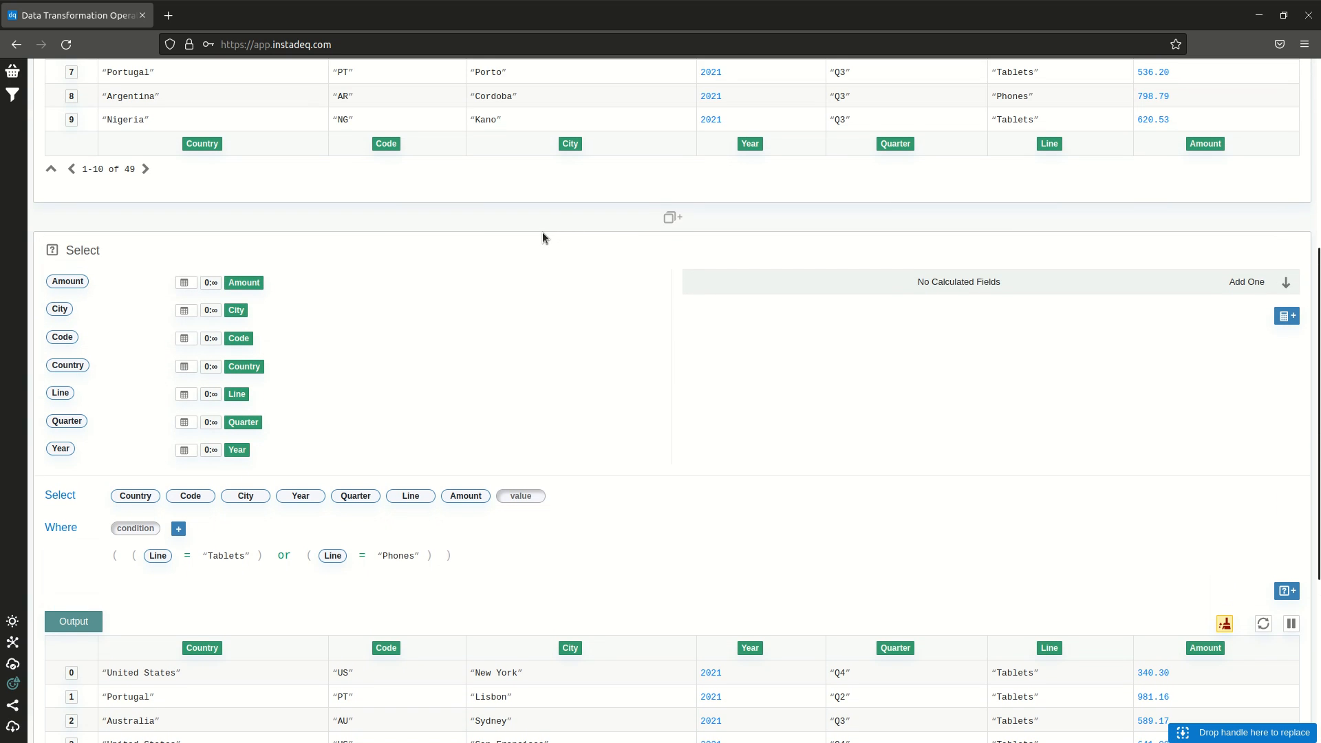
{"action": "scroll", "coordinate": [543, 236], "scroll_direction": "up", "scroll_amount": 1}
{"action": "left_click_drag", "start_coordinate": [235, 129], "coordinate": [141, 606]}
{"action": "scroll", "coordinate": [719, 506], "scroll_direction": "down", "scroll_amount": 3}
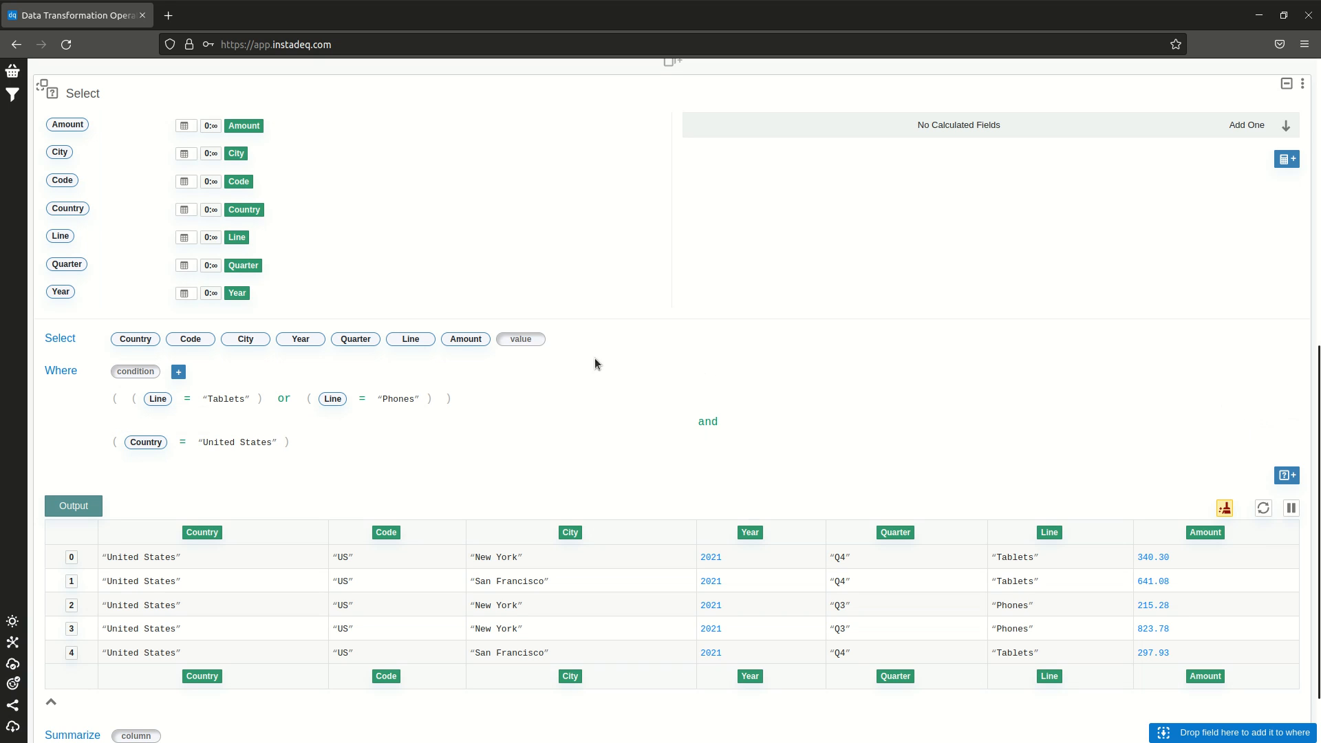
{"action": "scroll", "coordinate": [555, 250], "scroll_direction": "up", "scroll_amount": 2}
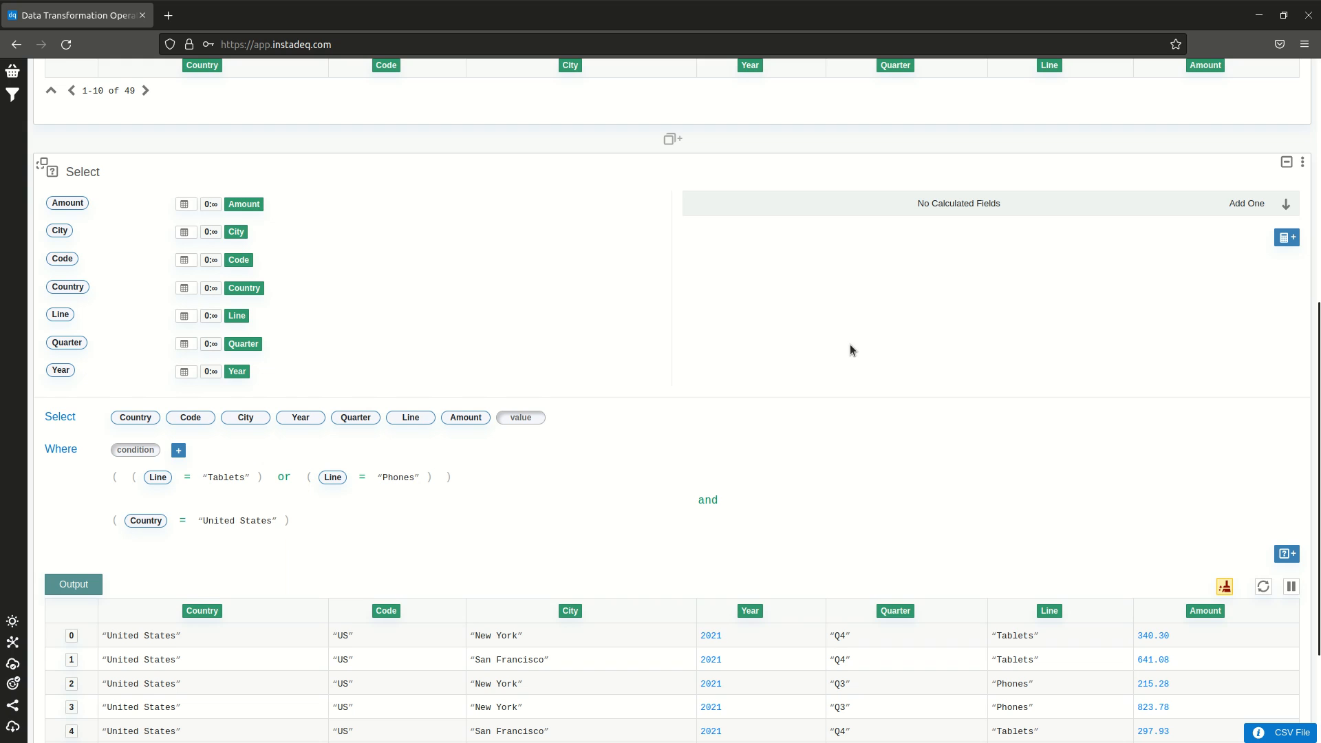
{"action": "scroll", "coordinate": [849, 350], "scroll_direction": "down", "scroll_amount": 2}
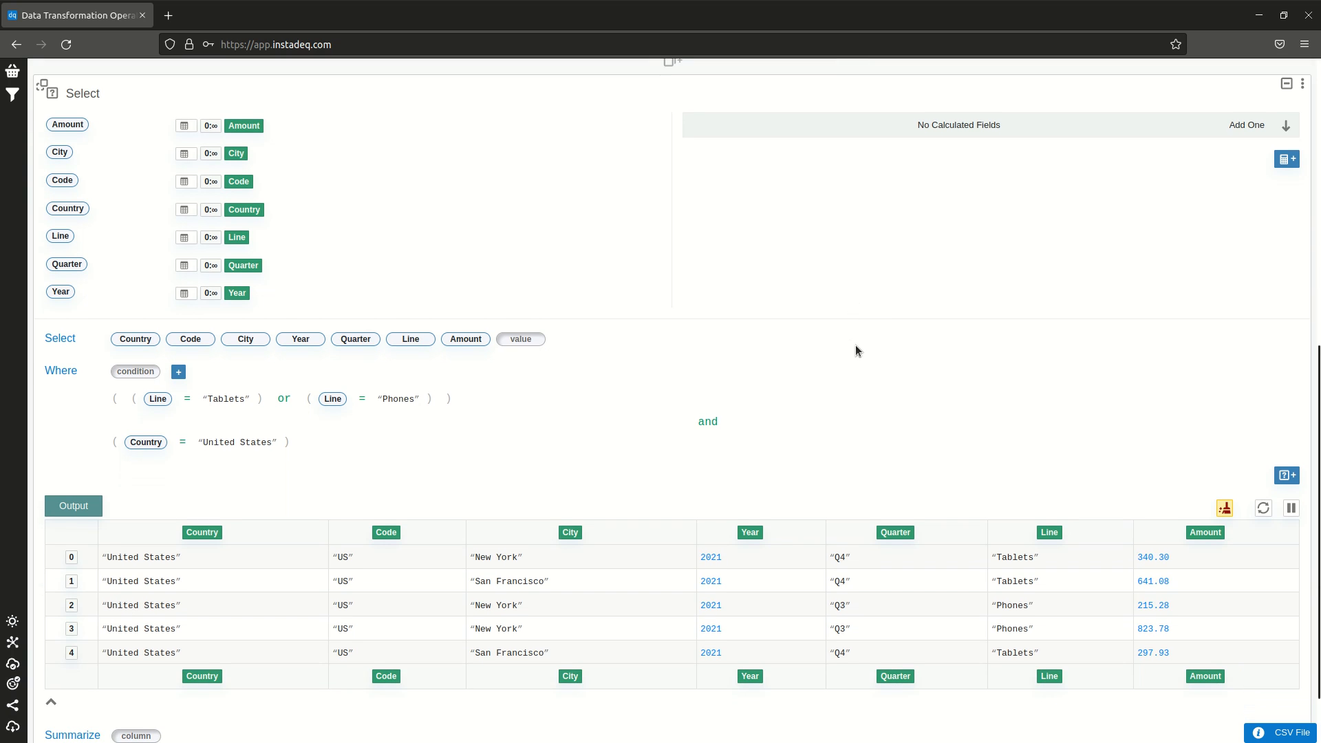
{"action": "scroll", "coordinate": [856, 345], "scroll_direction": "down", "scroll_amount": 2}
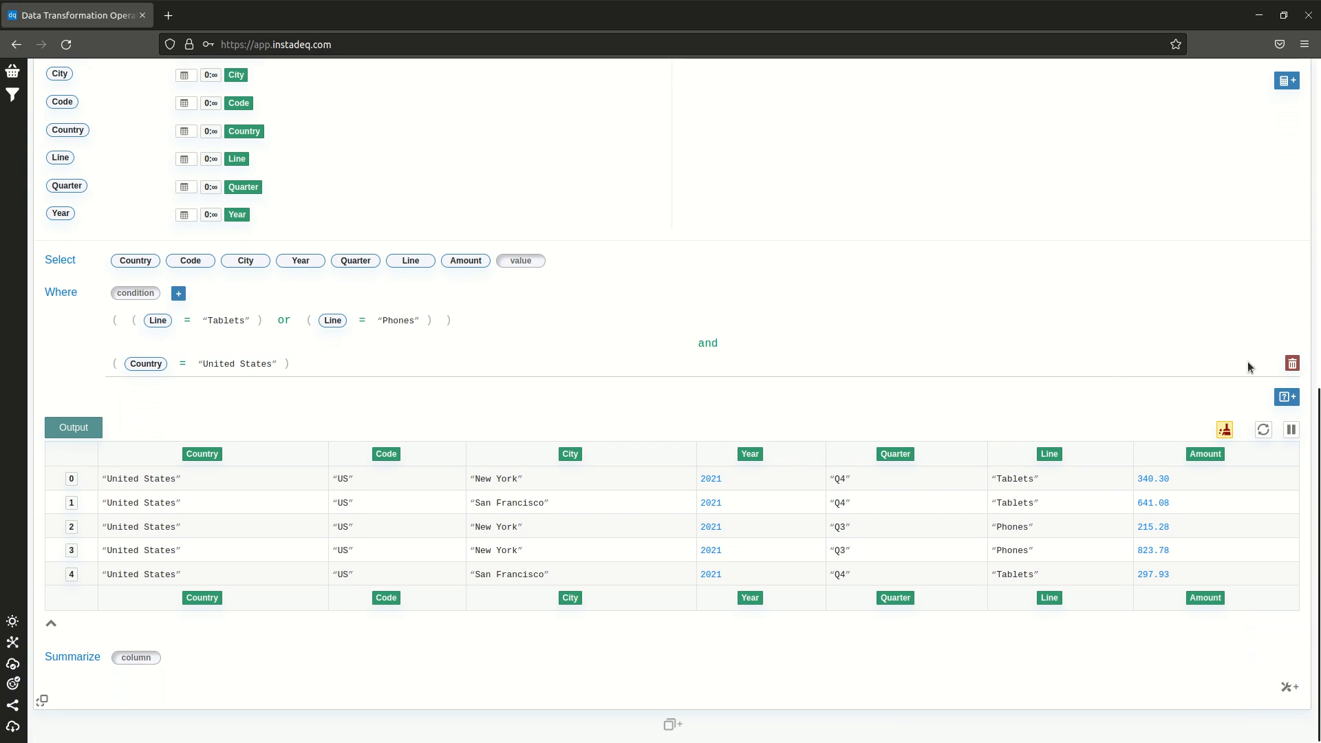